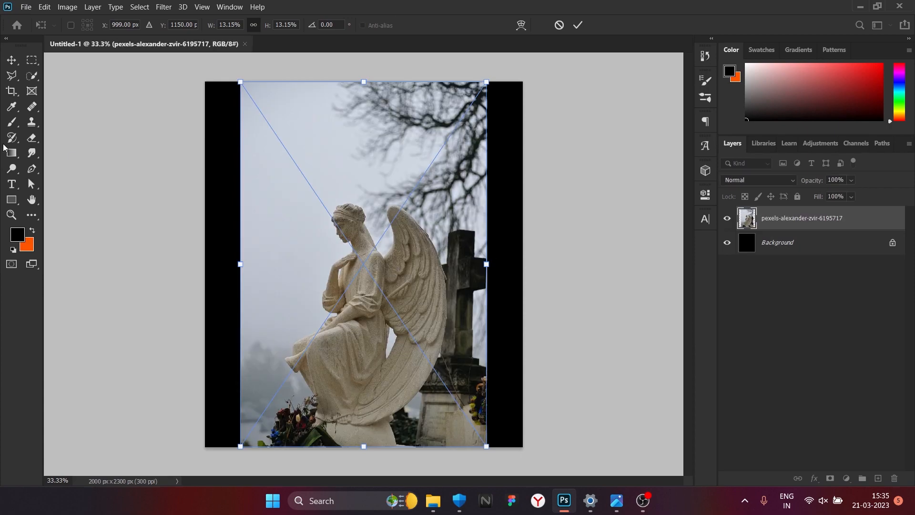
- Crop the canvas to the side edges of the statue photo, removing the black margins, to 1552 px by 2300 px
mouse_move(206, 265)
mouse_down()
mouse_move(238, 266)
mouse_move(222, 266)
mouse_up()
drag(511, 267, 491, 267)
key(Return)
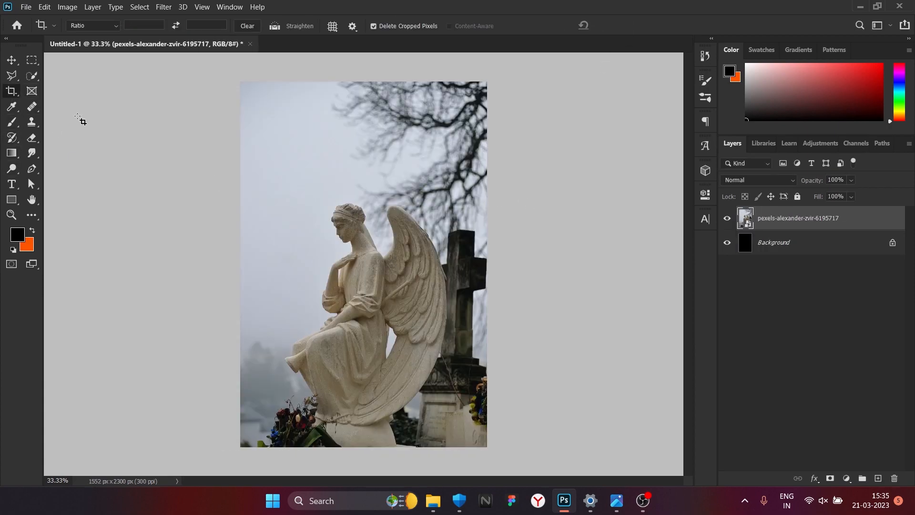
- Enlarge the statue photo proportionally to 15.59% from its bottom edge so it extends beyond the canvas
double_click(6, 61)
scroll(388, 254, up, 1)
scroll(388, 253, down, 2)
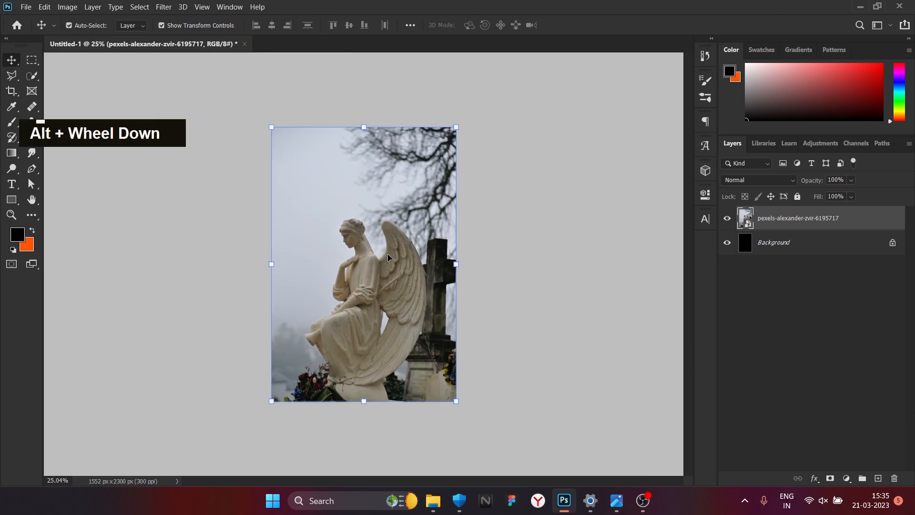
drag(364, 127, 385, 75)
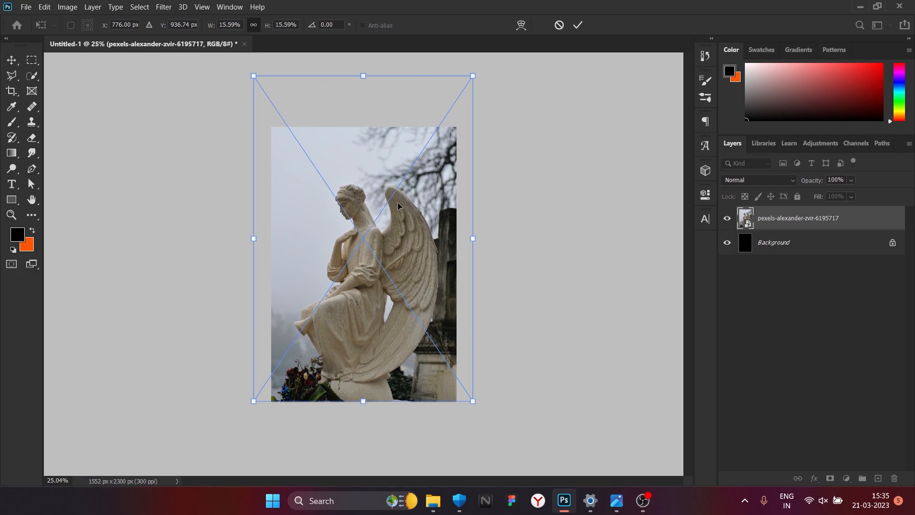
click(578, 25)
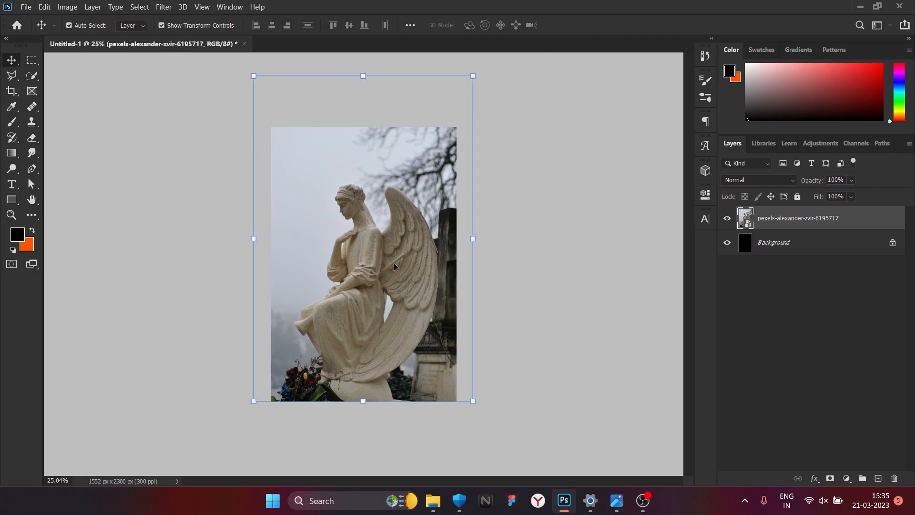
- Select the angel statue automatically with Select Subject
key(w)
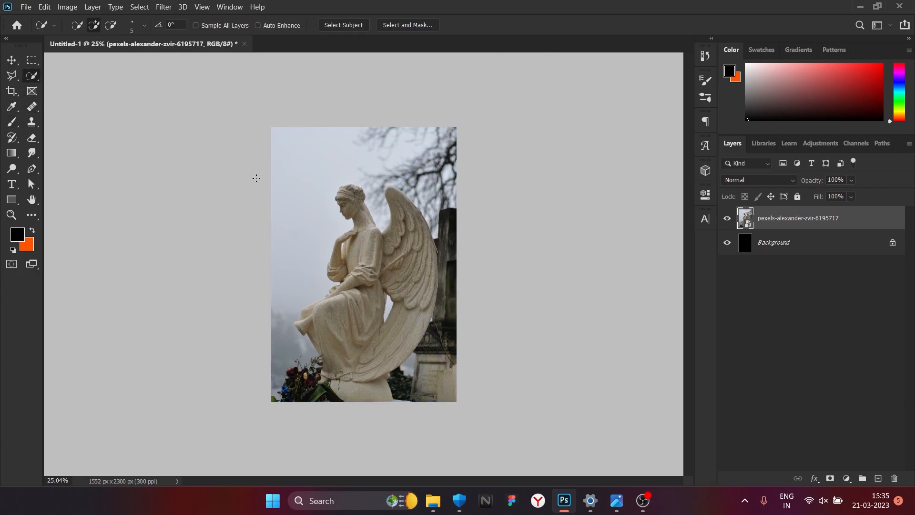
alt+scroll(382, 195, up, 2)
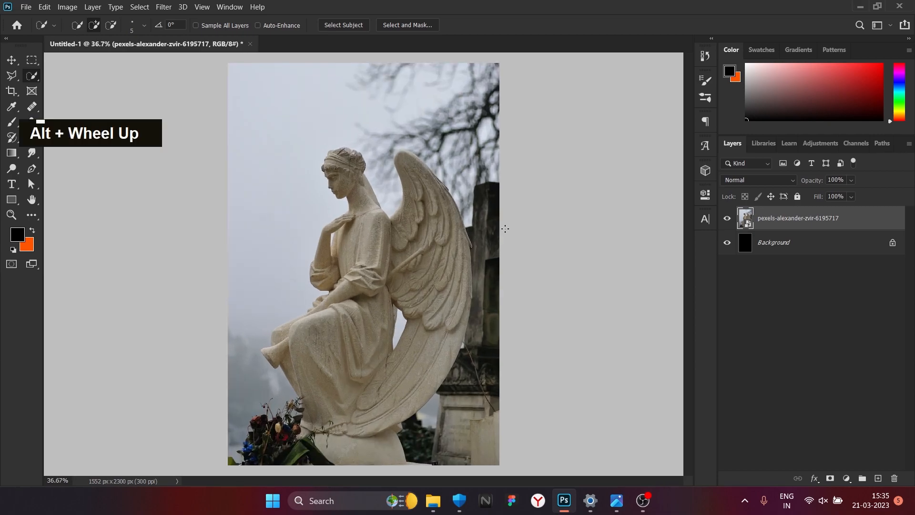
click(358, 25)
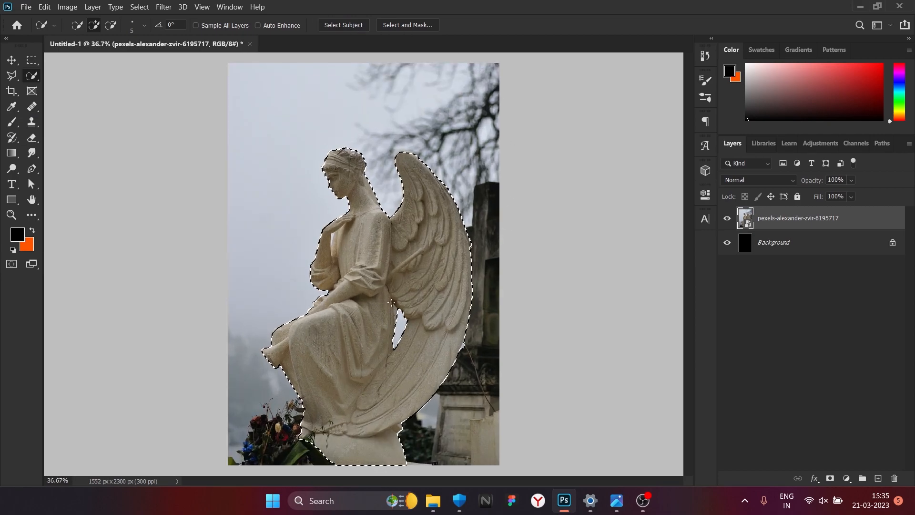
- In Select and Mask, refine the selection around the flowers and foliage at the statue's base with a 150 px Refine Edge Brush
key(ctrl+minus)
key(ctrl+alt+r)
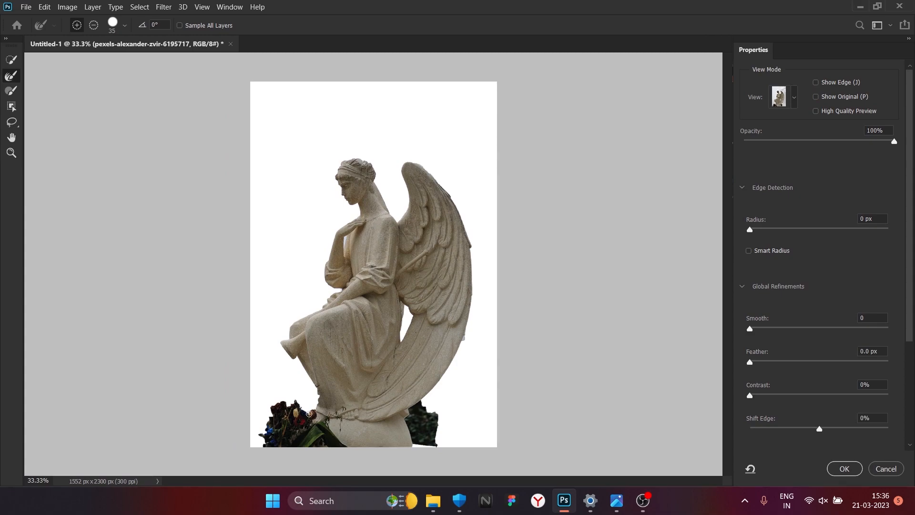
double_click(279, 401)
mouse_move(287, 432)
mouse_down()
mouse_move(318, 405)
mouse_move(311, 385)
mouse_up()
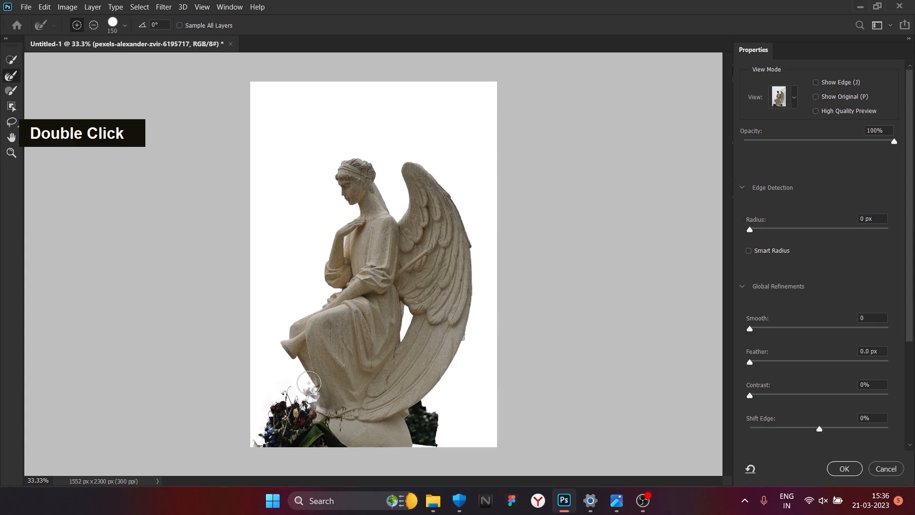
scroll(315, 402, up, 3)
alt+click(306, 398)
scroll(305, 398, down, 2)
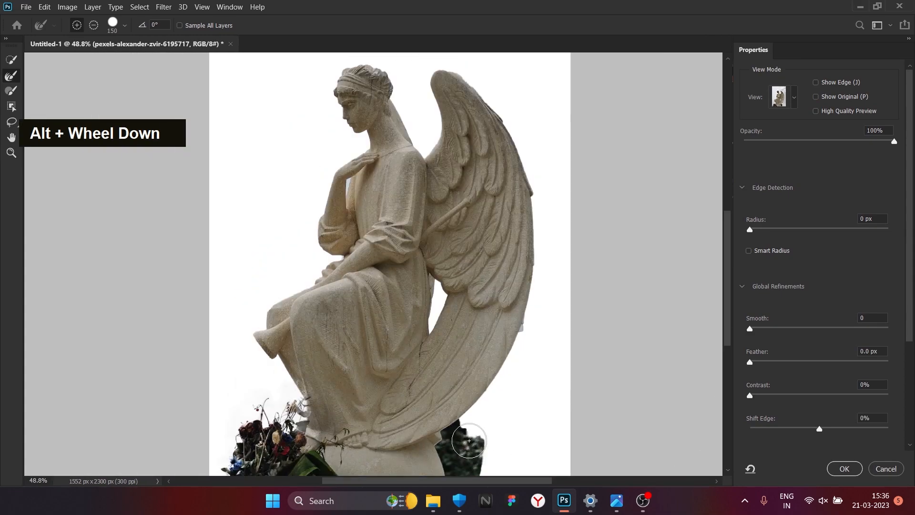
scroll(457, 440, down, 4)
double_click(419, 441)
click(844, 469)
- Inspect the statue selection's edges up close and subtract leftover background from it
scroll(290, 399, up, 10)
scroll(286, 396, down, 1)
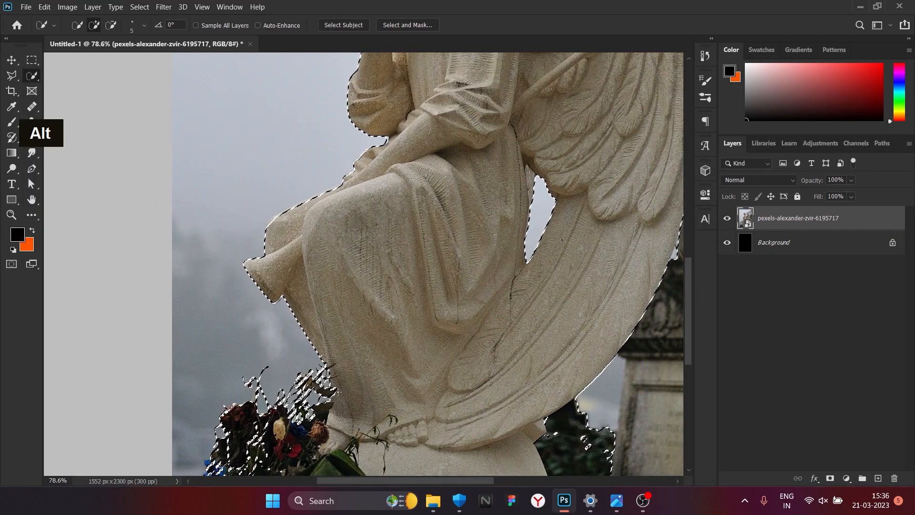
drag(551, 427, 518, 339)
scroll(251, 268, up, 4)
alt+click(251, 267)
scroll(252, 267, down, 5)
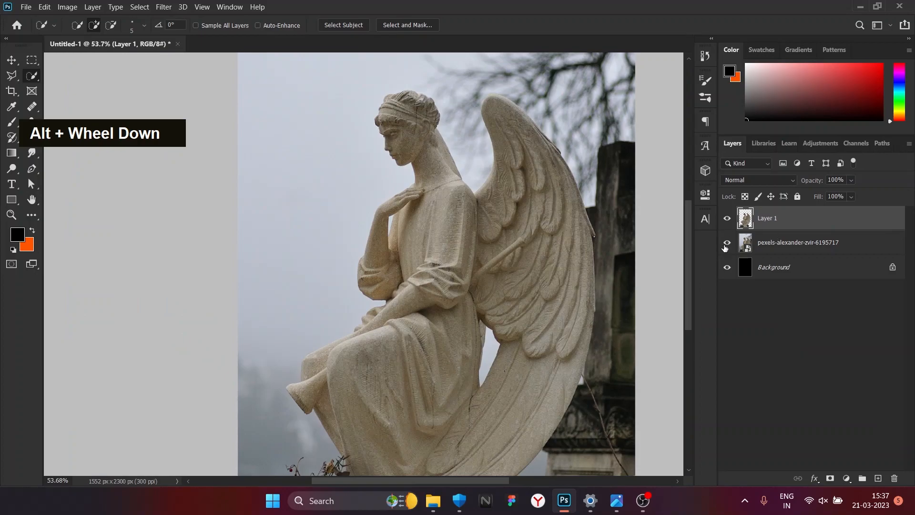
click(727, 242)
key(ctrl+z)
key(ctrl+z)
key(ctrl+z)
click(408, 25)
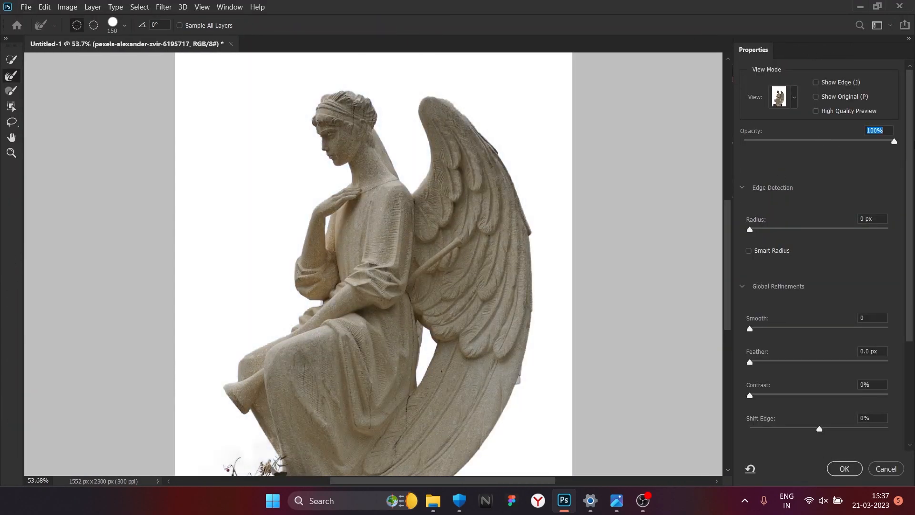
key(ctrl+z)
key(ctrl+z)
key(ctrl+z)
key(ctrl+z)
- Subtract the stray background below the protruding feather tip and other leftover spots from the statue selection
scroll(509, 169, up, 3)
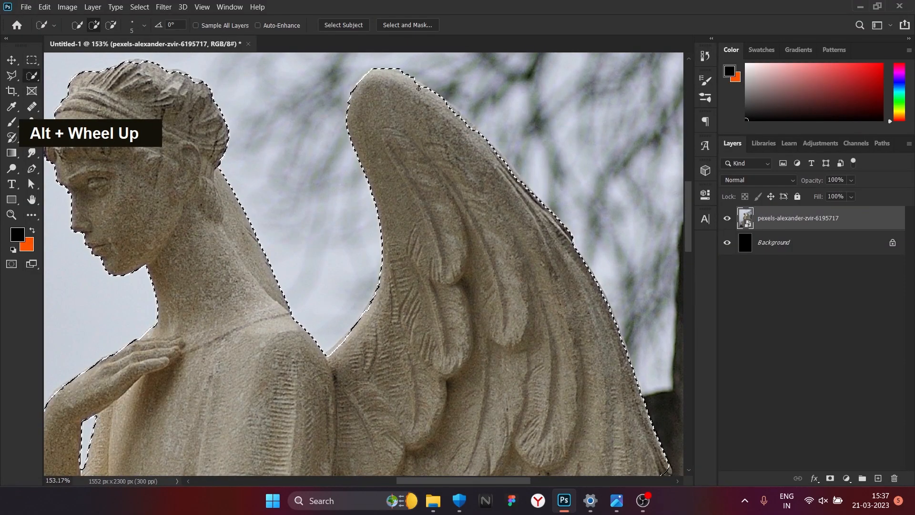
scroll(510, 170, up, 10)
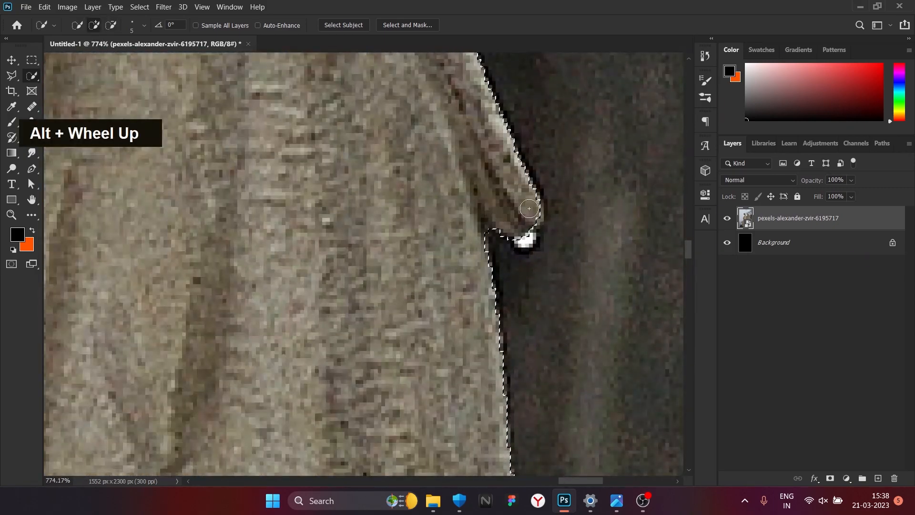
alt+click(506, 247)
scroll(506, 247, down, 8)
scroll(433, 382, up, 3)
alt+click(345, 282)
scroll(344, 281, down, 10)
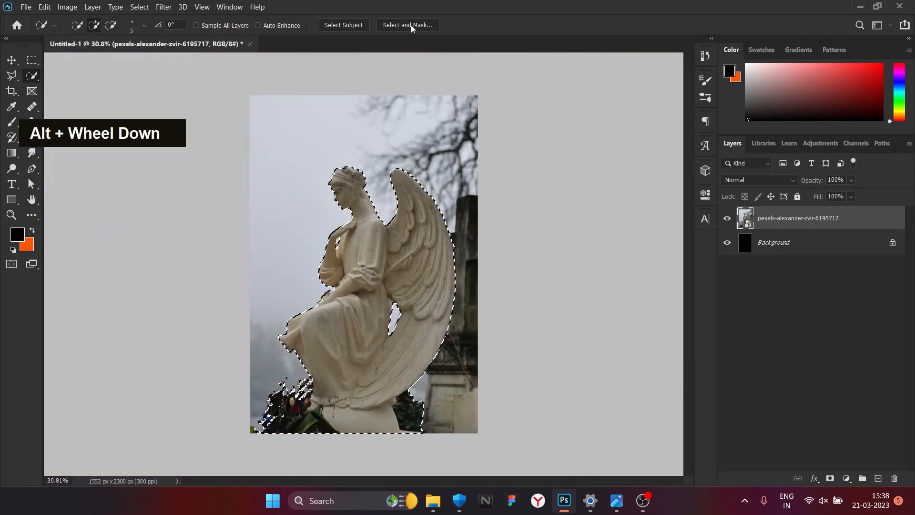
- Refine the statue selection in Select and Mask with a 1 px edge radius and a smoothing of 10
click(411, 25)
text(100)
key(Tab)
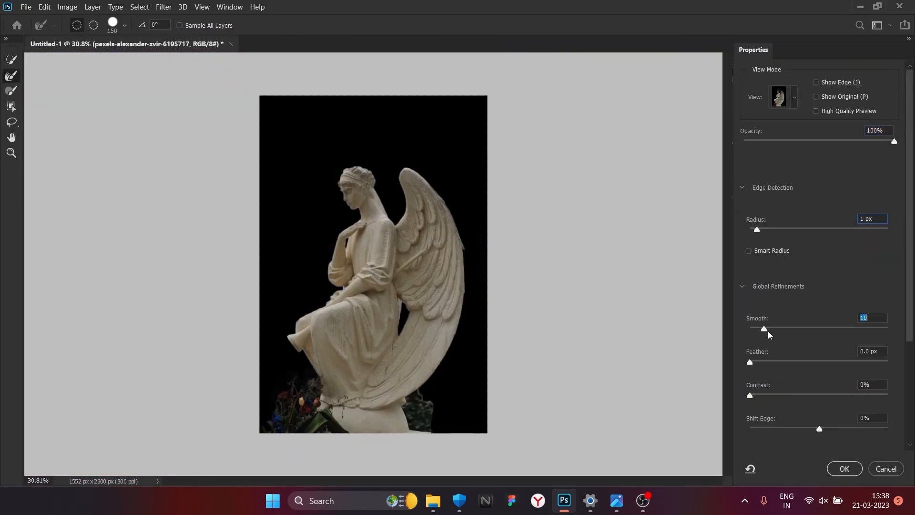
key(Return)
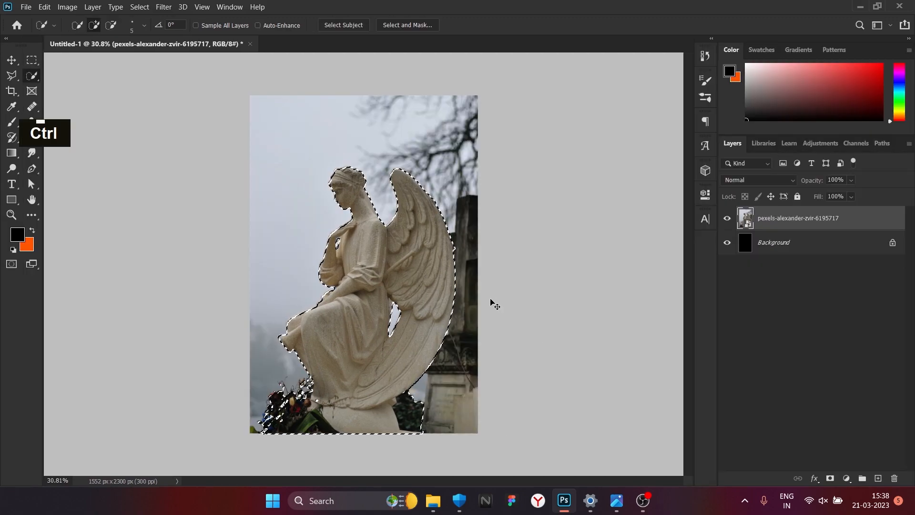
- Copy the selected statue to a new layer and hide the original photo layer to check the cutout
key(ctrl+j)
click(728, 243)
scroll(382, 283, up, 5)
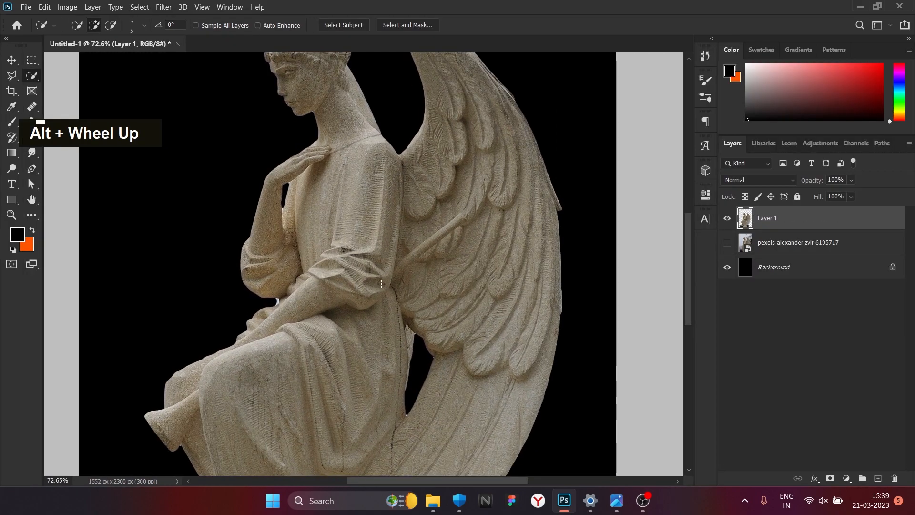
scroll(381, 283, down, 2)
scroll(381, 283, down, 2)
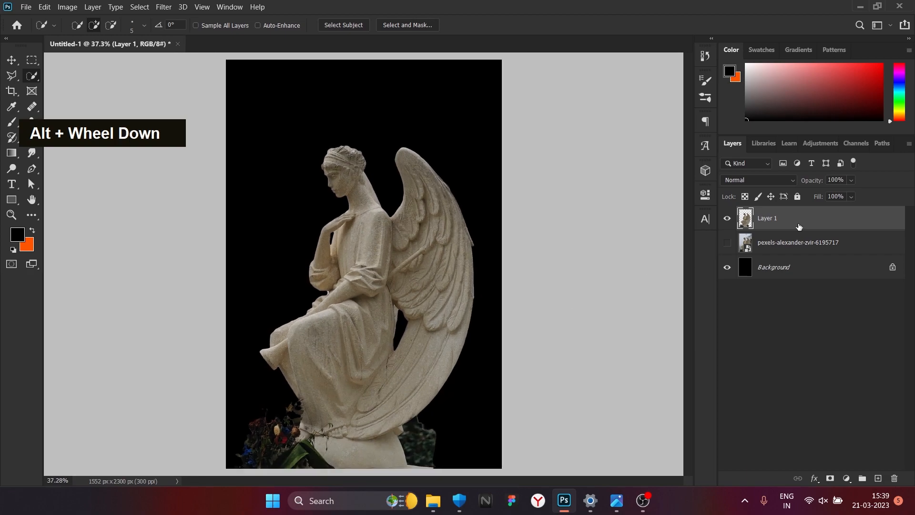
- Invert the black Background layer to white
click(843, 267)
key(ctrl+i)
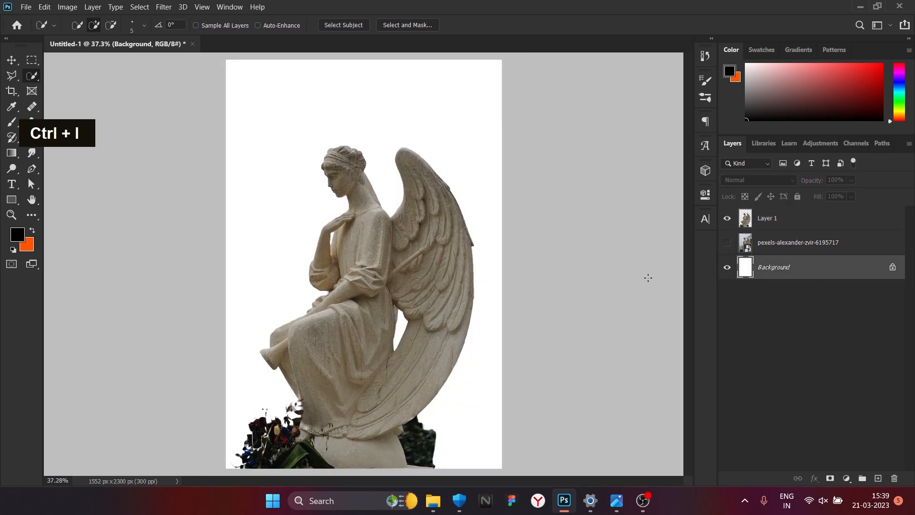
key(v)
scroll(184, 200, up, 1)
click(820, 220)
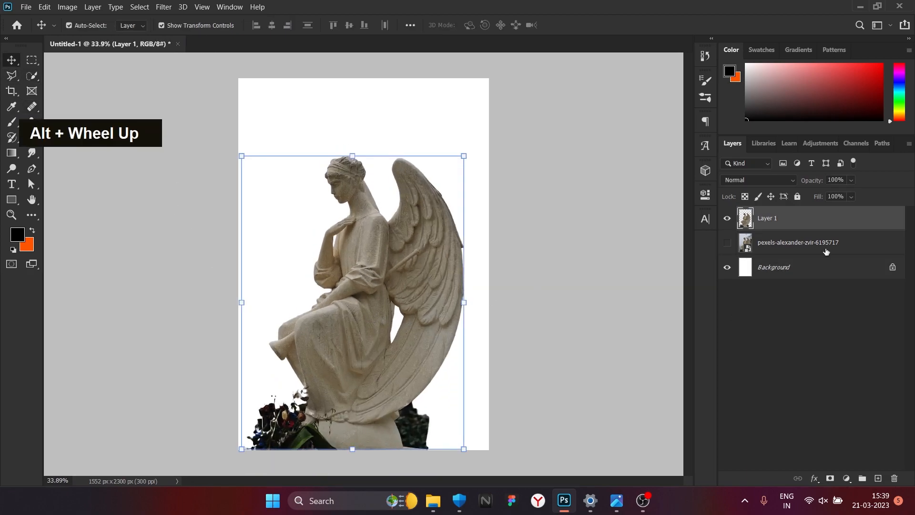
click(846, 479)
click(839, 368)
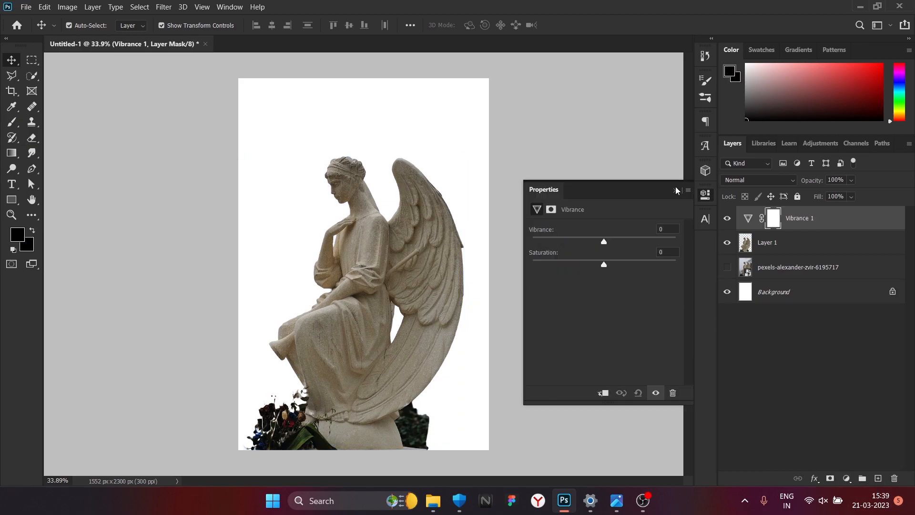
double_click(848, 235)
key(Delete)
- Add a Hue/Saturation adjustment above the statue cutout, set saturation to -100 and lower the lightness slightly
click(847, 479)
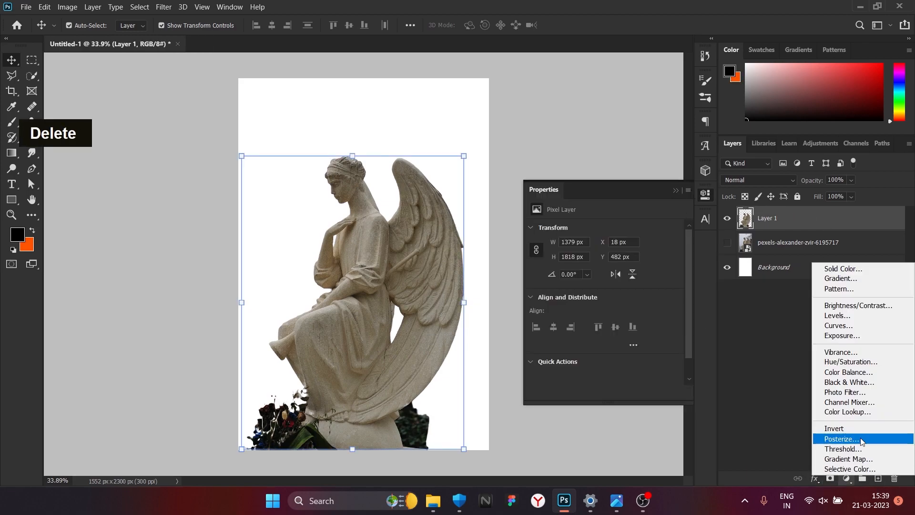
click(839, 368)
drag(604, 298, 533, 298)
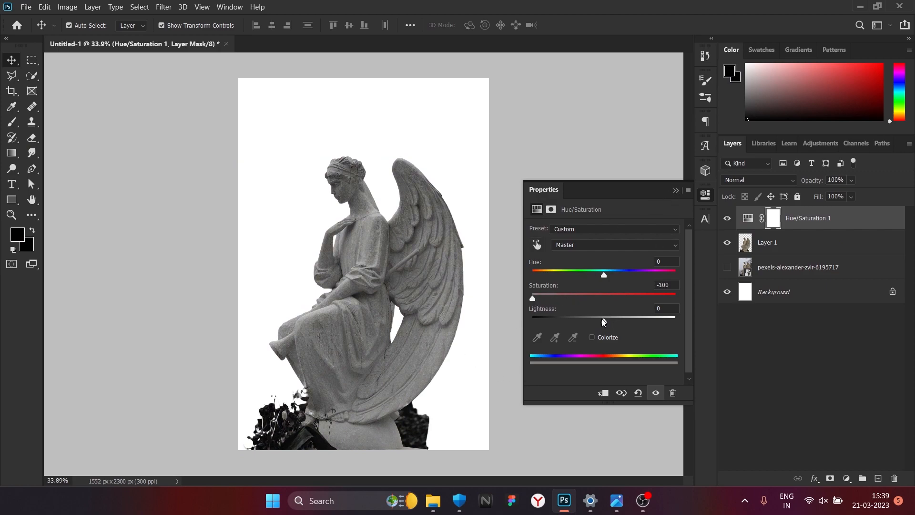
drag(604, 321, 597, 324)
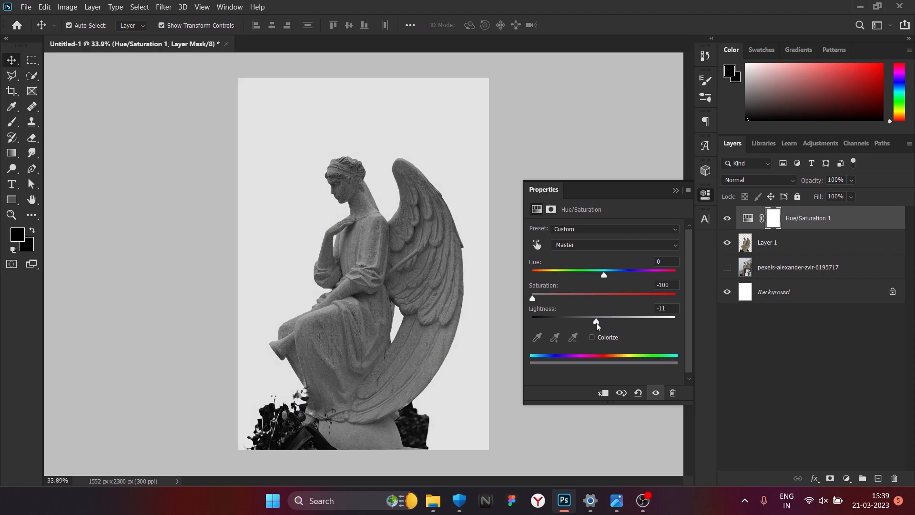
double_click(676, 191)
- Add an Exposure adjustment directly above the statue cutout and adjust its offset and exposure to deepen the dark tones
click(810, 246)
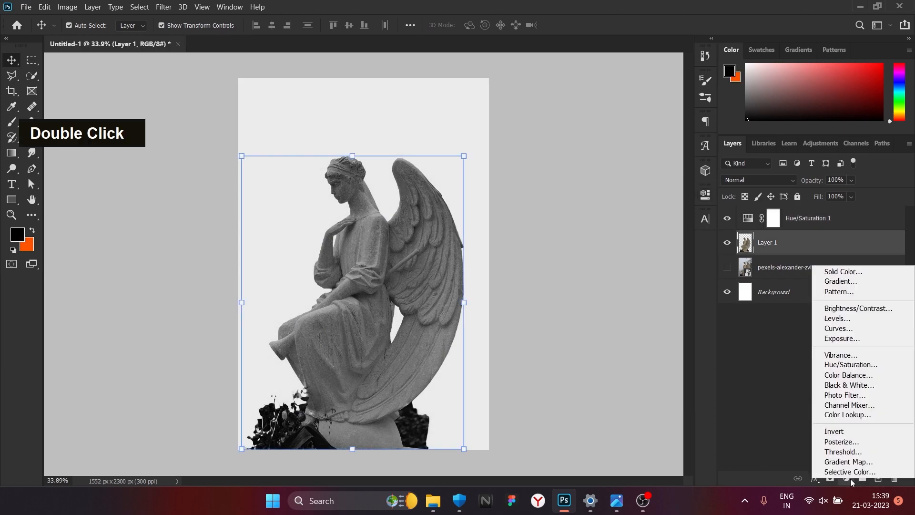
click(847, 479)
click(868, 334)
drag(604, 282, 600, 309)
drag(607, 261, 605, 265)
- Group the statue cutout with its Exposure and Hue/Saturation adjustments and convert the group to a smart object
click(817, 265)
shift+click(820, 224)
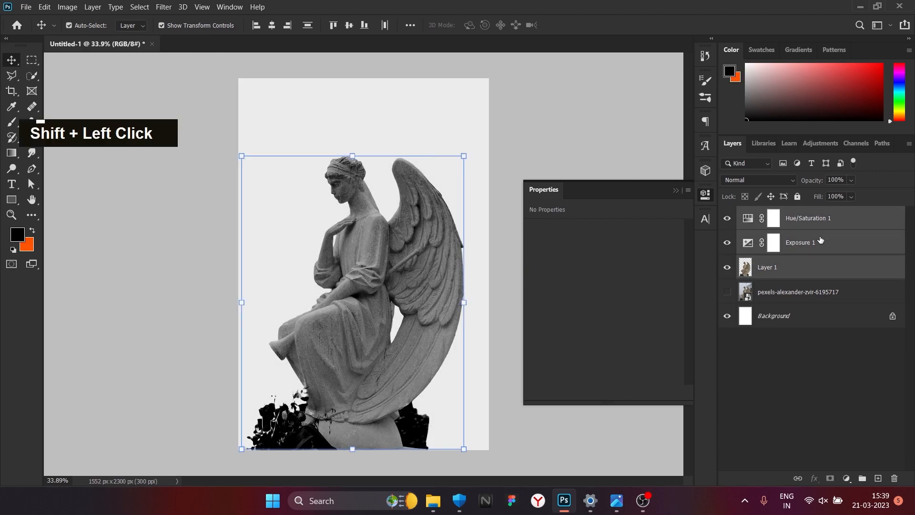
key(ctrl+g)
right_click(831, 214)
click(766, 168)
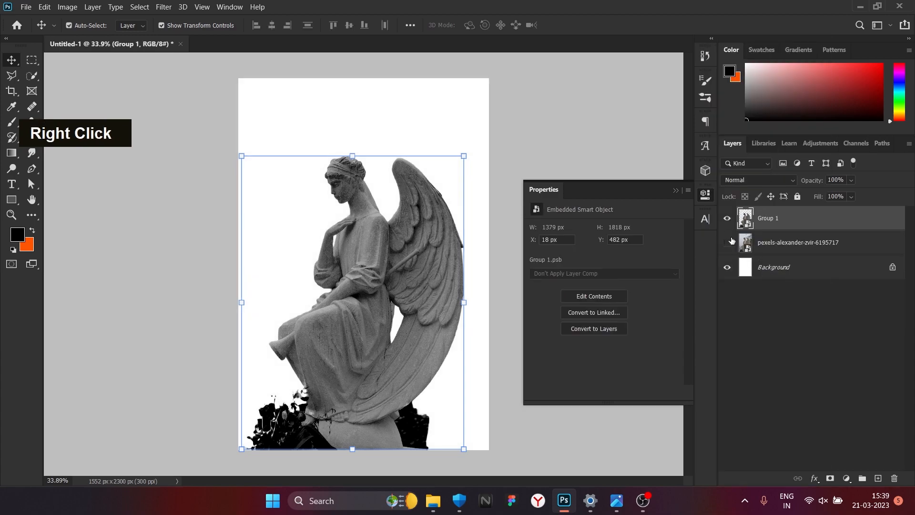
- Compare the black-and-white statue with the original photo by toggling both layers' visibility, ending with the photo hidden
click(728, 242)
click(727, 219)
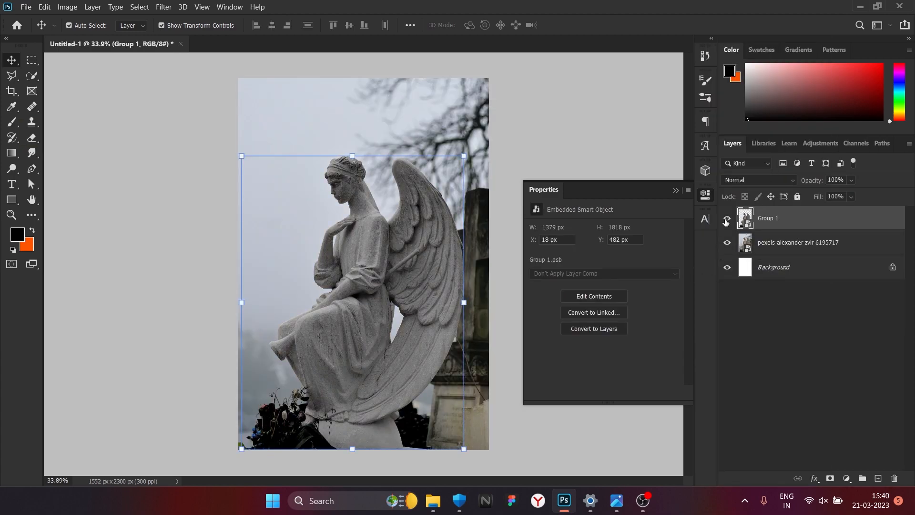
double_click(727, 220)
double_click(727, 219)
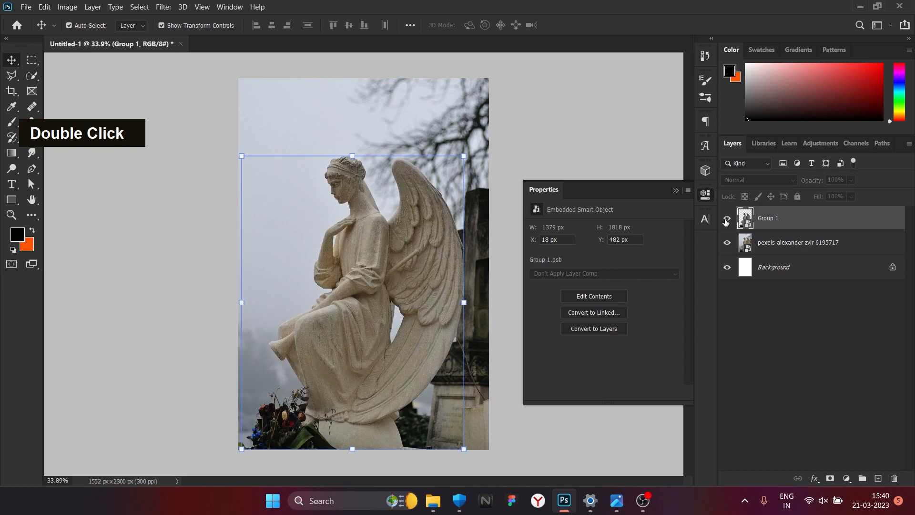
double_click(726, 220)
click(726, 221)
click(727, 220)
click(726, 220)
click(727, 242)
click(728, 242)
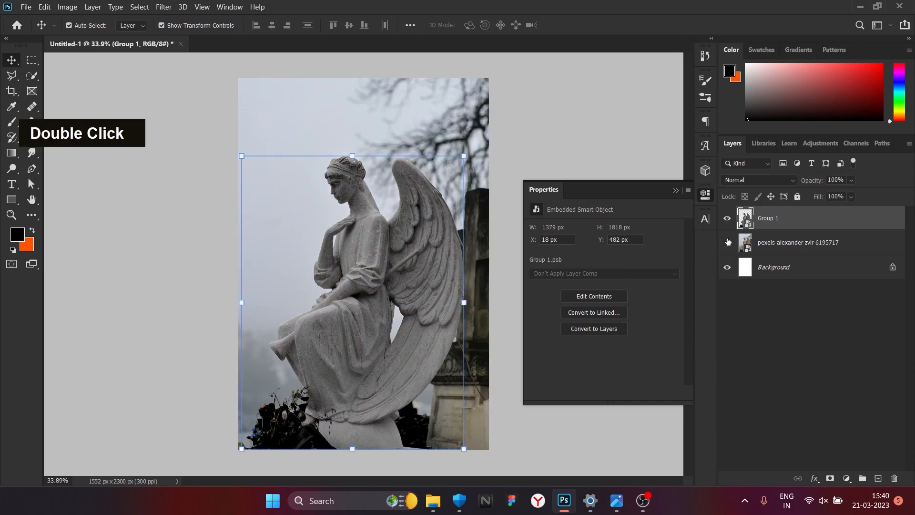
click(728, 242)
click(728, 242)
click(727, 242)
click(727, 242)
click(727, 243)
click(95, 135)
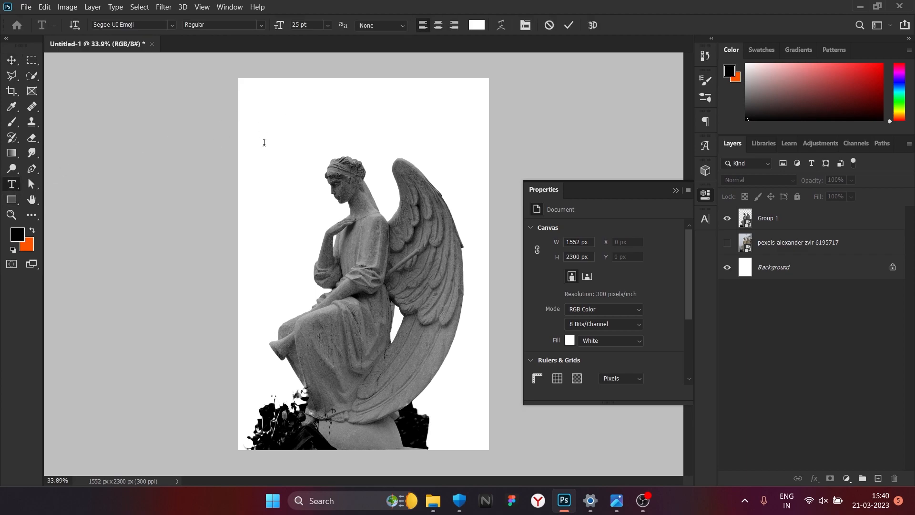
click(257, 110)
click(11, 60)
click(894, 479)
- Scale the statue up to about 103% and position it against the lower edge of the page, leaving space above its head
click(424, 194)
key(ctrl+t)
drag(355, 156, 359, 106)
mouse_move(374, 177)
mouse_down()
mouse_move(392, 179)
mouse_move(381, 180)
mouse_up()
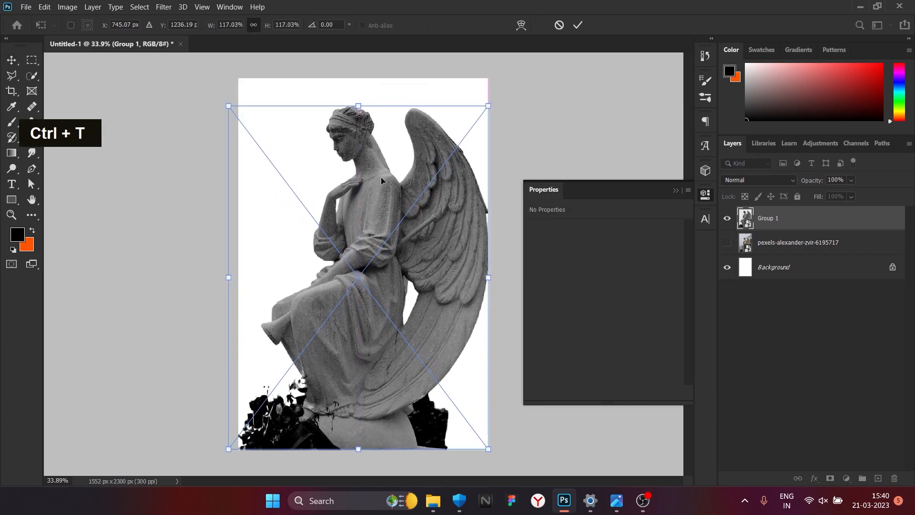
drag(491, 274, 468, 297)
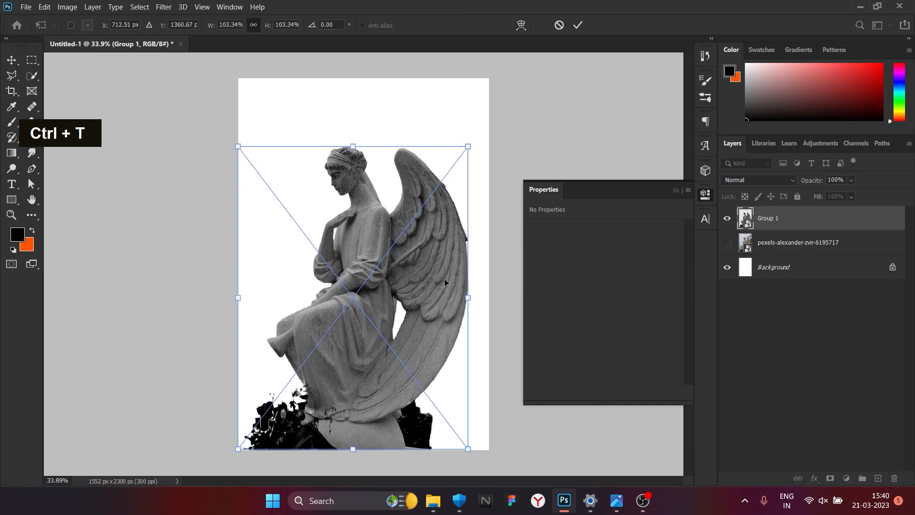
click(579, 26)
drag(377, 307, 384, 307)
key(ctrl)
- Start a text line above the statue's head and set its color to black
key(t)
click(260, 121)
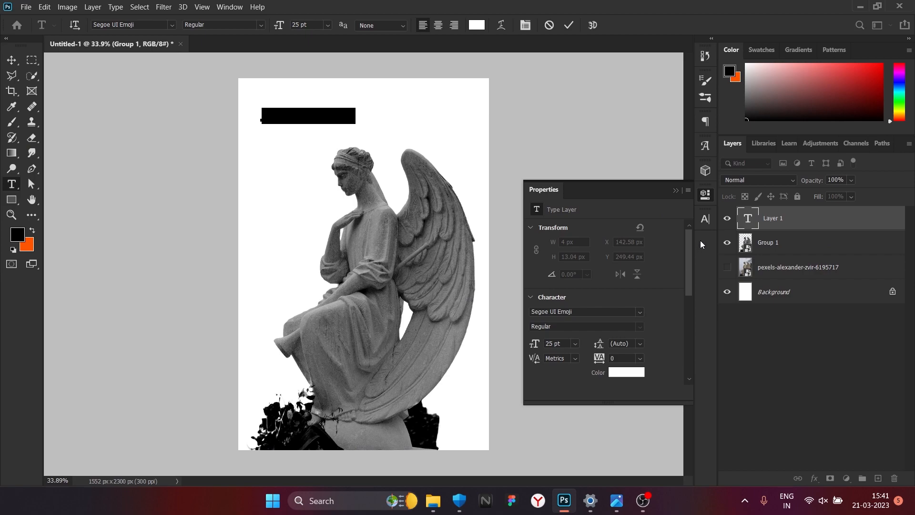
click(705, 219)
click(675, 286)
click(529, 412)
click(794, 252)
- Set the text's font to BroshK-Orange and its size to 129 pt, and adjust its vertical scale
click(635, 236)
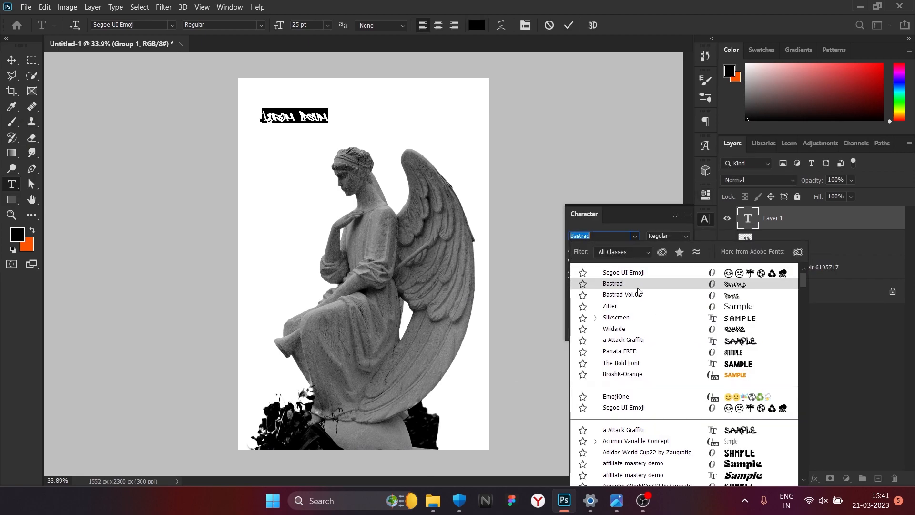
click(658, 375)
drag(574, 250, 636, 249)
mouse_move(573, 274)
mouse_down()
mouse_move(582, 274)
mouse_move(573, 274)
mouse_up()
click(11, 60)
- Replace the placeholder text above the statue with the title "statue"
click(11, 184)
click(457, 106)
key(BackSpace)
key(BackSpace)
key(BackSpace)
key(BackSpace)
key(BackSpace)
key(BackSpace)
key(BackSpace)
key(BackSpace)
key(BackSpace)
key(BackSpace)
key(BackSpace)
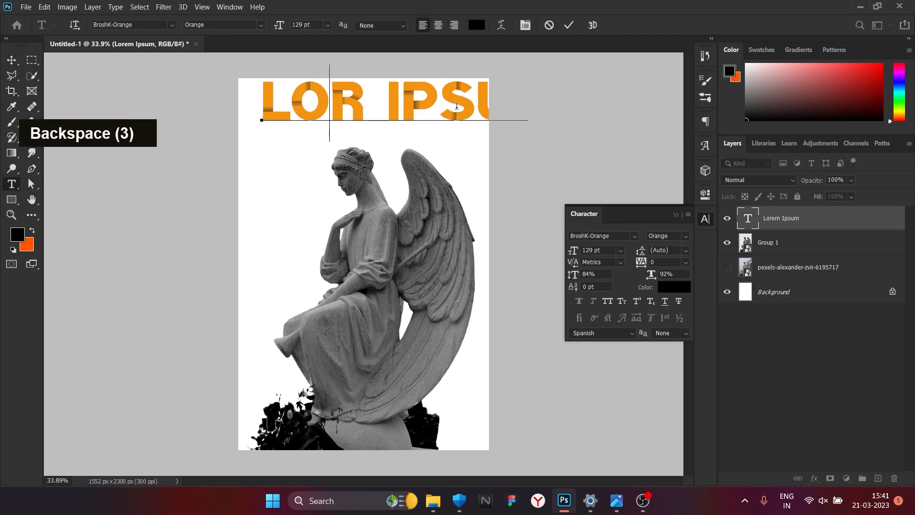
text(statue)
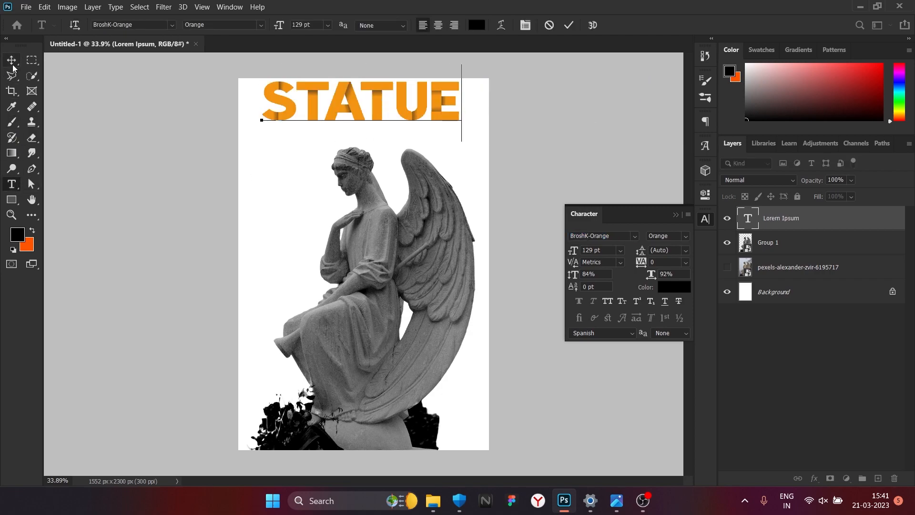
key(ctrl+Return)
- Set the title to 180 pt with -40 tracking, 80% vertical and 88% horizontal scale, and position it across the page's upper edge
key(v)
drag(652, 276, 650, 275)
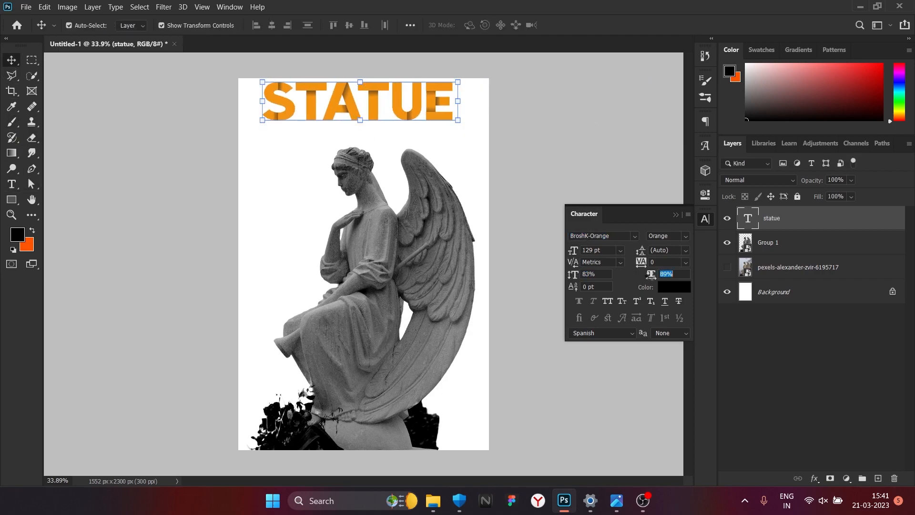
drag(570, 251, 577, 254)
drag(644, 262, 624, 262)
drag(570, 251, 580, 251)
mouse_move(457, 128)
mouse_down()
mouse_move(438, 130)
mouse_move(459, 121)
mouse_up()
key(Right)
key(Down)
key(Left)
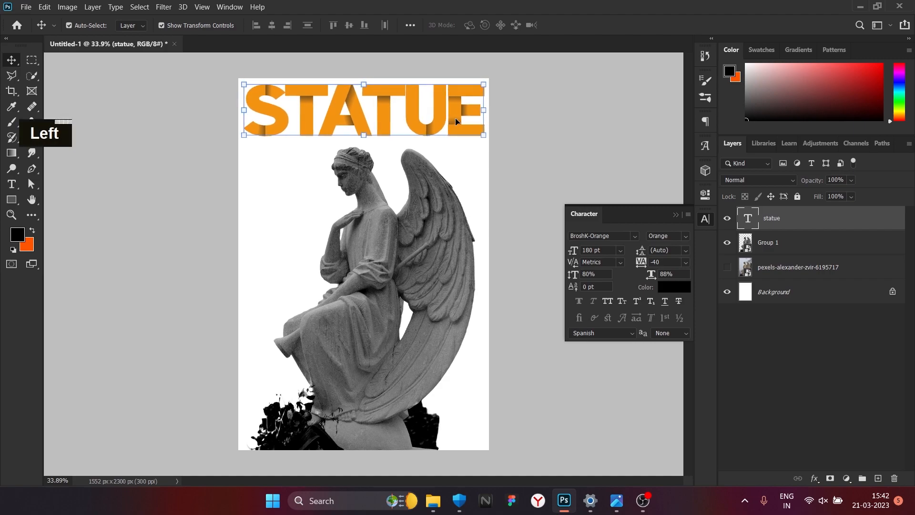
key(Up)
- Convert the title to a smart object and add a Hue/Saturation adjustment with the yellows at saturation -100 and lightness -16
right_click(801, 219)
click(681, 158)
click(847, 479)
click(854, 355)
drag(602, 297, 496, 345)
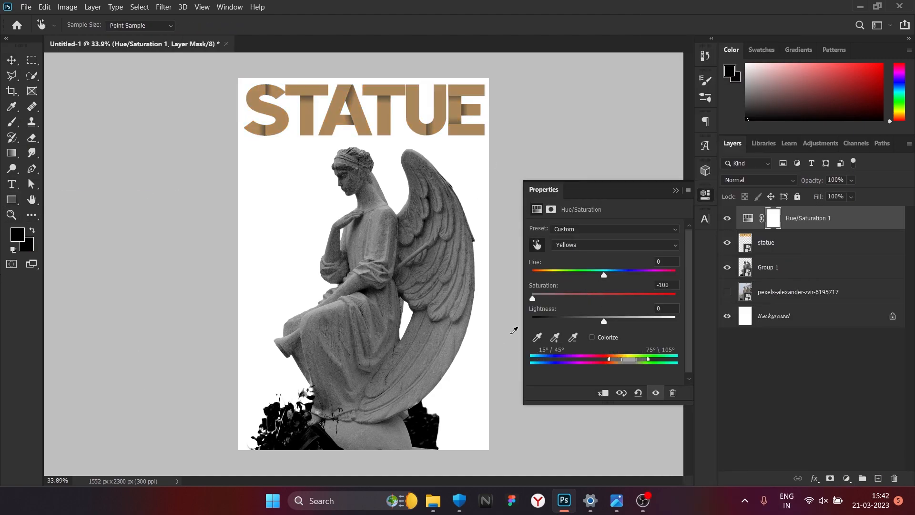
drag(604, 320, 594, 320)
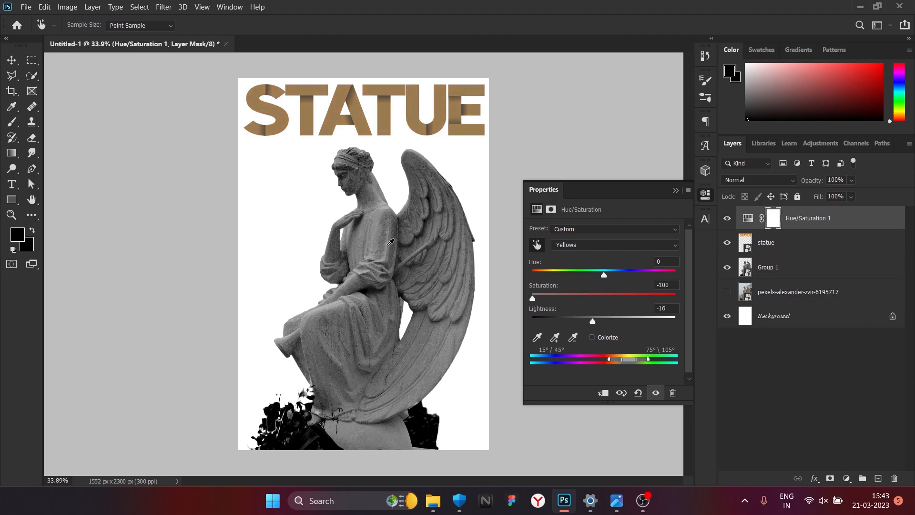
click(677, 190)
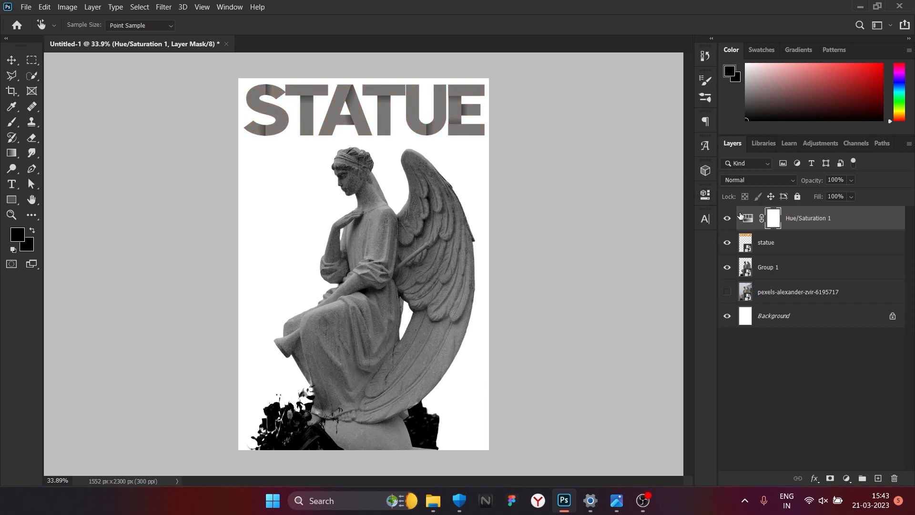
- Add an Exposure adjustment and move it beneath the Hue/Saturation adjustment, directly above the title
click(846, 478)
click(832, 336)
key(ctrl+z)
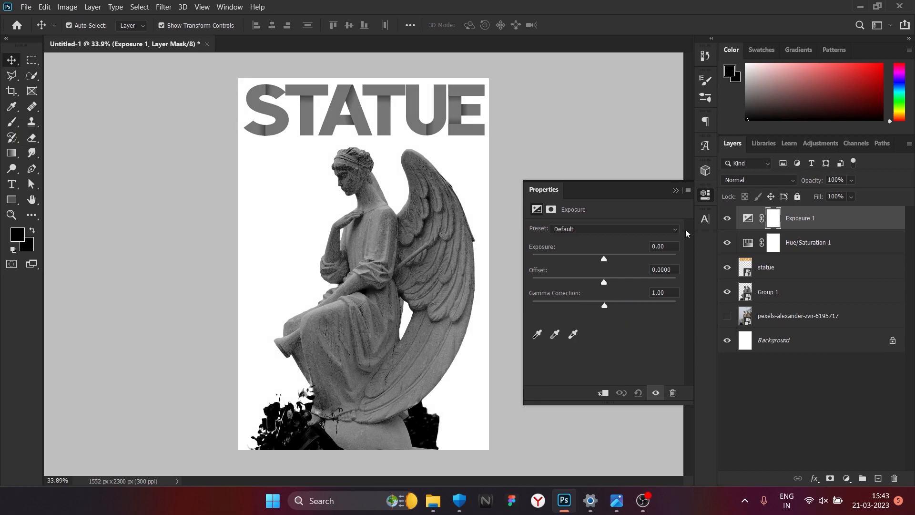
drag(605, 259, 590, 260)
key(ctrl+z)
drag(835, 219, 847, 250)
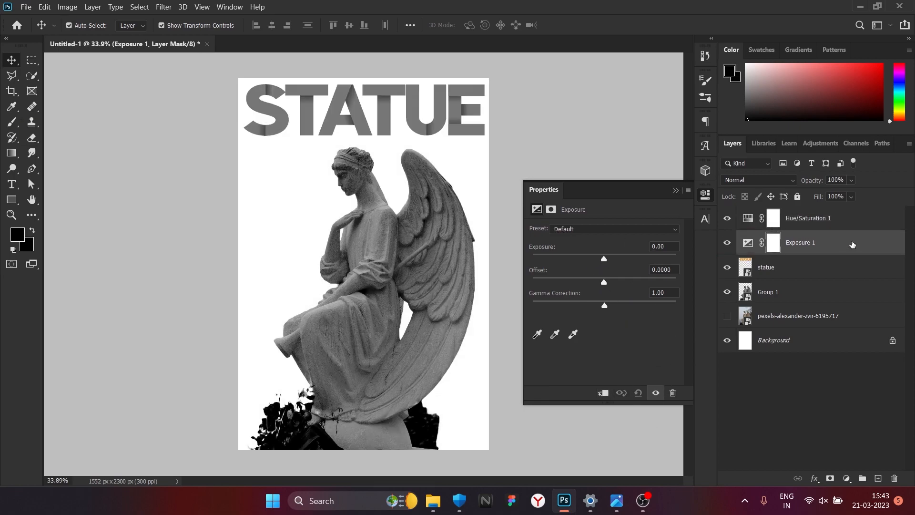
- Clip the Exposure adjustment to the title and darken the letters with an offset of -0.1125 and adjusted gamma correction
right_click(852, 244)
click(784, 216)
drag(604, 282, 598, 282)
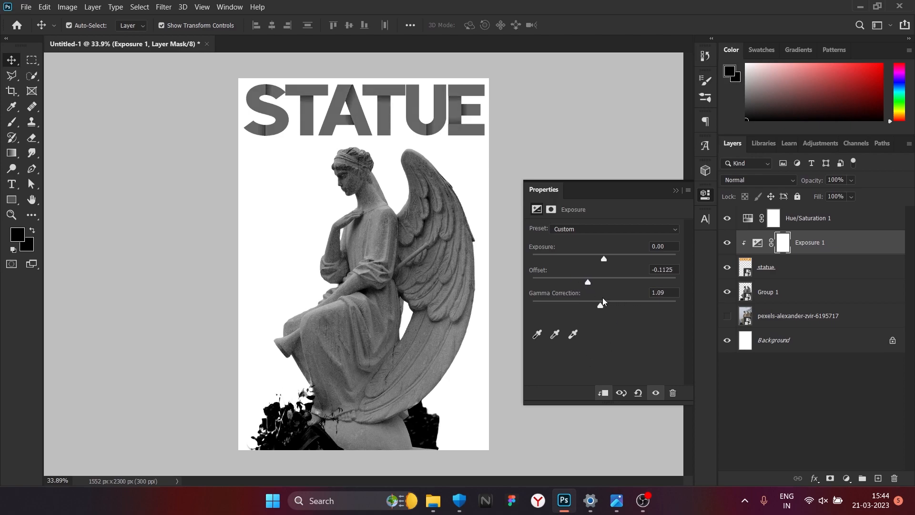
click(676, 190)
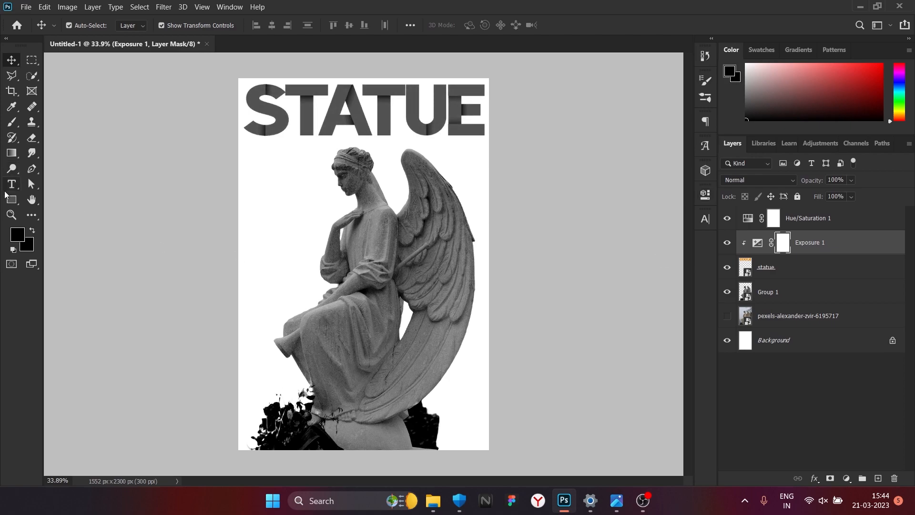
- Add a small placeholder paragraph and place it under the title on the left side of the poster
click(12, 184)
drag(258, 151, 321, 208)
key(ctrl+Return)
key(v)
mouse_move(295, 164)
mouse_down()
mouse_move(286, 153)
mouse_move(331, 138)
mouse_up()
- Add two short placeholder lines, "Lorem Ipsum" and "Lorem ipsum dolor sit", beneath the left paragraph
click(12, 184)
click(268, 193)
click(11, 60)
scroll(290, 202, up, 10)
key(t)
mouse_move(184, 146)
mouse_down()
mouse_move(282, 153)
mouse_move(254, 139)
mouse_up()
key(ctrl+Return)
key(v)
drag(322, 139, 322, 153)
scroll(292, 180, down, 3)
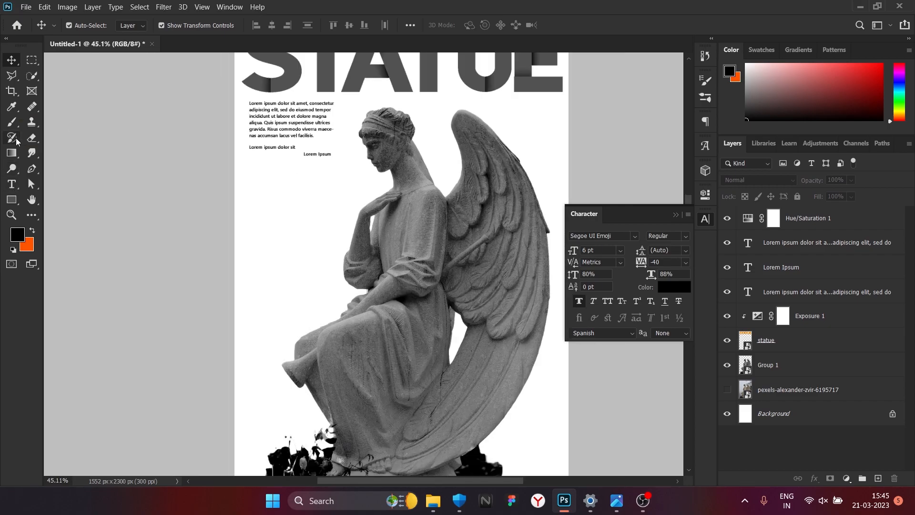
- Add a narrow 6 pt placeholder text block under the title on the right side of the poster
key(t)
drag(513, 104, 555, 161)
key(Escape)
scroll(457, 183, down, 1)
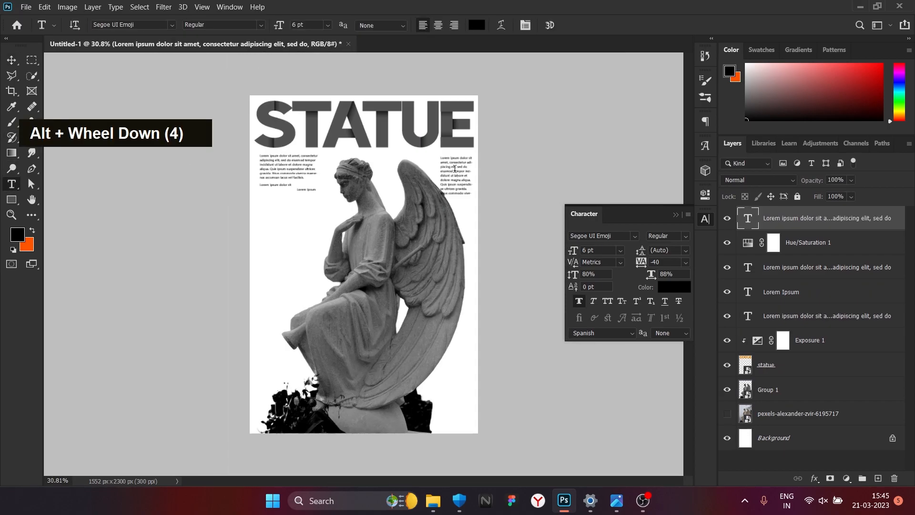
- Delete the left paragraph and put a narrower placeholder text block in its place above the two short lines
scroll(390, 229, up, 1)
key(v)
click(271, 154)
key(Delete)
click(12, 184)
mouse_move(218, 129)
mouse_down()
mouse_move(258, 147)
mouse_move(260, 162)
mouse_move(242, 167)
mouse_up()
click(11, 60)
click(152, 119)
scroll(274, 167, down, 2)
scroll(286, 171, up, 7)
scroll(239, 167, down, 7)
click(203, 167)
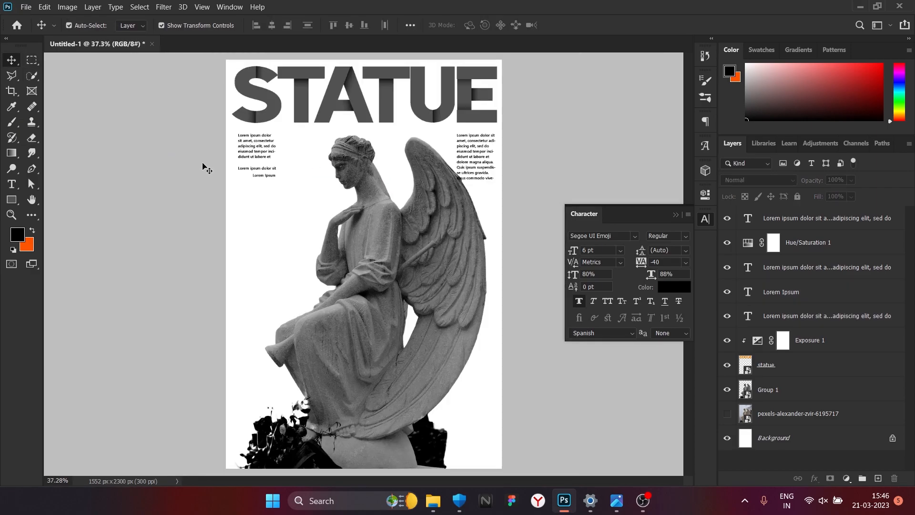
scroll(307, 233, up, 1)
- Switch to File Explorer and open text font.psd from within the Data (D:) drive in Photoshop
click(433, 501)
click(47, 319)
double_click(270, 123)
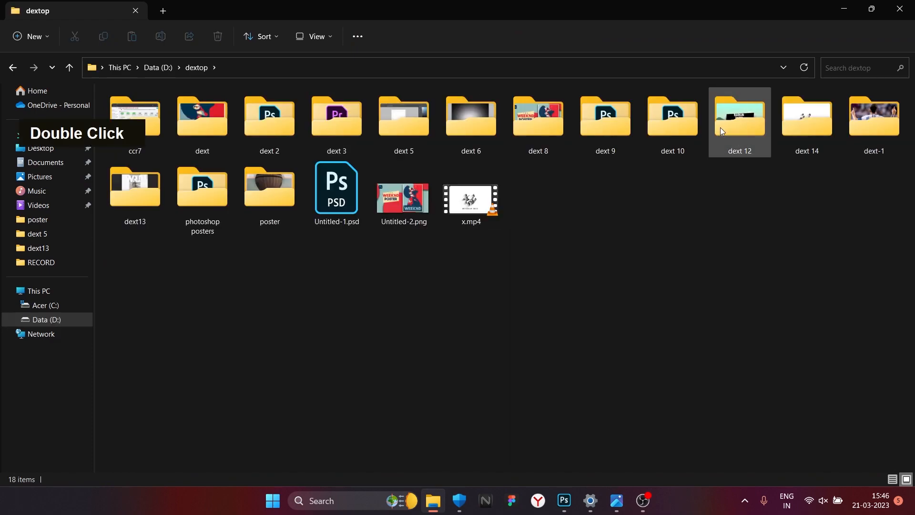
scroll(505, 267, down, 5)
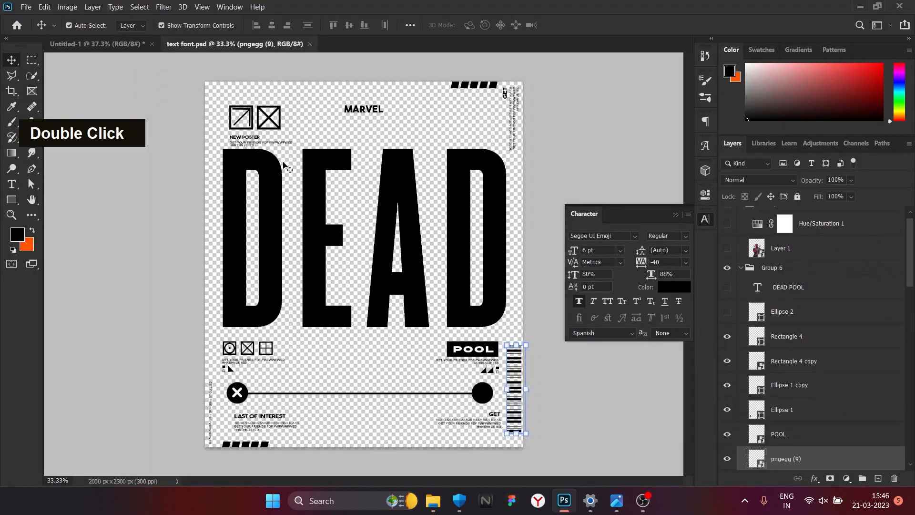
- Copy the icon group with the NEW POSTER caption from text font.psd into the poster and place it beneath the left text
scroll(810, 334, down, 5)
drag(766, 458, 253, 219)
drag(253, 193, 287, 205)
click(267, 193)
click(242, 223)
scroll(242, 224, down, 2)
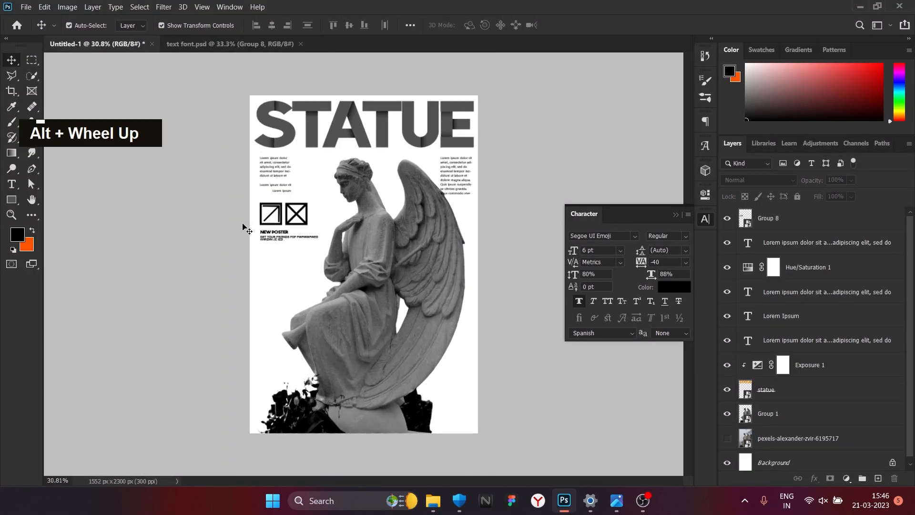
click(297, 223)
drag(852, 195, 849, 192)
click(548, 181)
- Add an empty layer directly beneath the statue and make it active for the Brush tool
click(412, 208)
ctrl+click(878, 478)
click(410, 286)
click(12, 123)
click(768, 439)
key(ctrl+z)
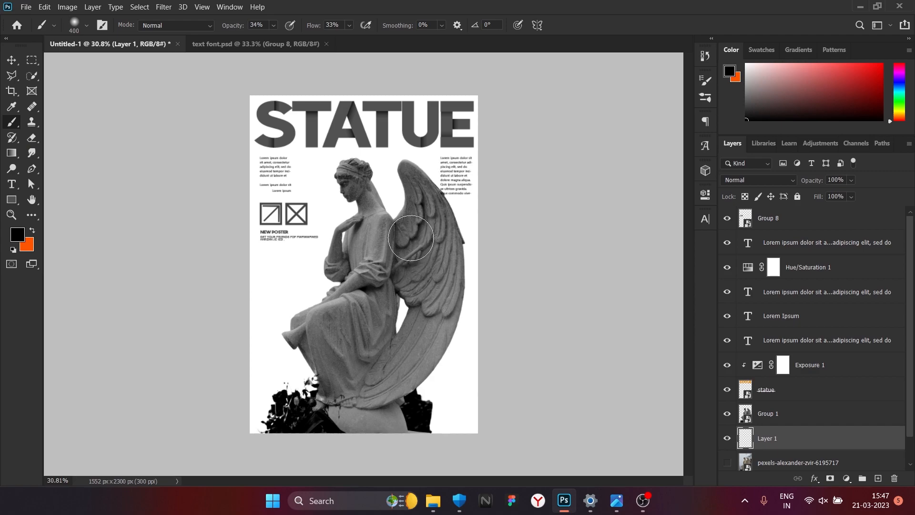
- Enlarge the soft brush for the statue's shadow and set its opacity to 39%, undoing the trial stroke
double_click(349, 202)
key(bracketright)
key(bracketright)
key(bracketright)
key(bracketright)
key(bracketright)
key(ctrl+z)
click(274, 25)
click(252, 39)
- Try painting a soft black shadow behind the statue's body, and undo the strokes
click(340, 238)
double_click(340, 246)
click(337, 251)
click(312, 278)
key(ctrl+z)
key(ctrl+z)
key(ctrl+z)
key(ctrl+z)
key(ctrl+z)
key(ctrl+z)
key(ctrl+z)
key(ctrl+z)
key(ctrl+z)
key(ctrl+z)
key(ctrl+z)
key(ctrl+z)
key(ctrl+z)
key(ctrl+z)
key(ctrl+z)
key(ctrl+z)
key(ctrl+z)
key(ctrl+z)
key(ctrl+z)
key(ctrl+z)
- Try painting a soft black shadow around the wing and torso, enlarging the brush between strokes
double_click(433, 303)
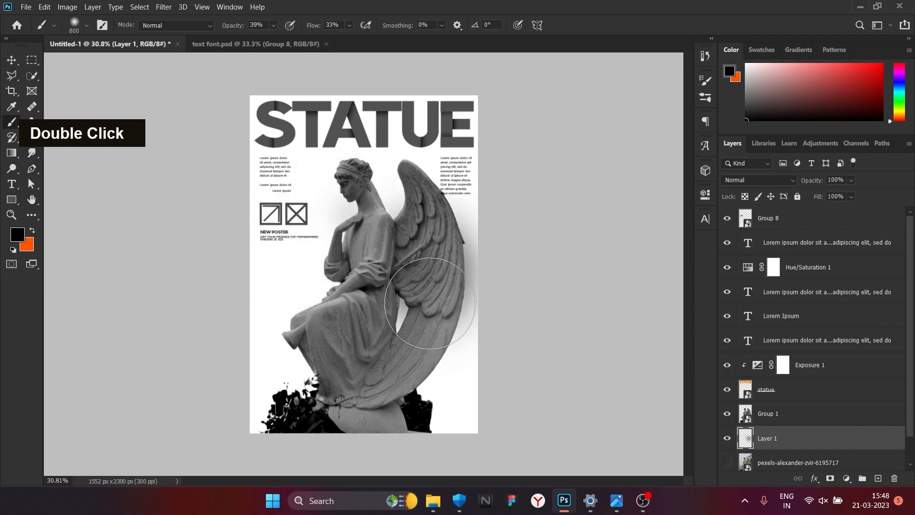
double_click(427, 229)
key(bracketright)
key(bracketright)
key(bracketright)
key(bracketright)
key(bracketright)
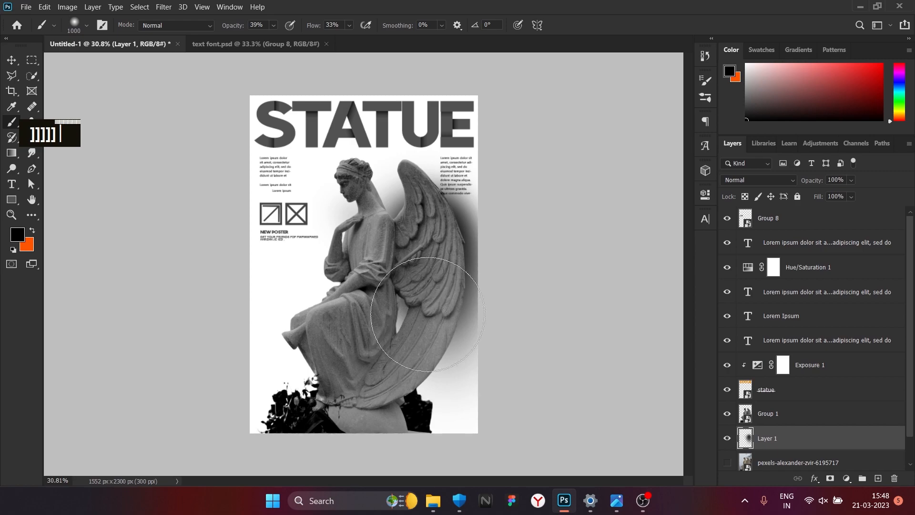
key(bracketright)
key(bracketright)
key(bracketright)
key(bracketright)
click(349, 227)
key(bracketright)
key(bracketright)
key(bracketright)
key(bracketright)
key(bracketright)
key(bracketright)
key(bracketright)
click(305, 280)
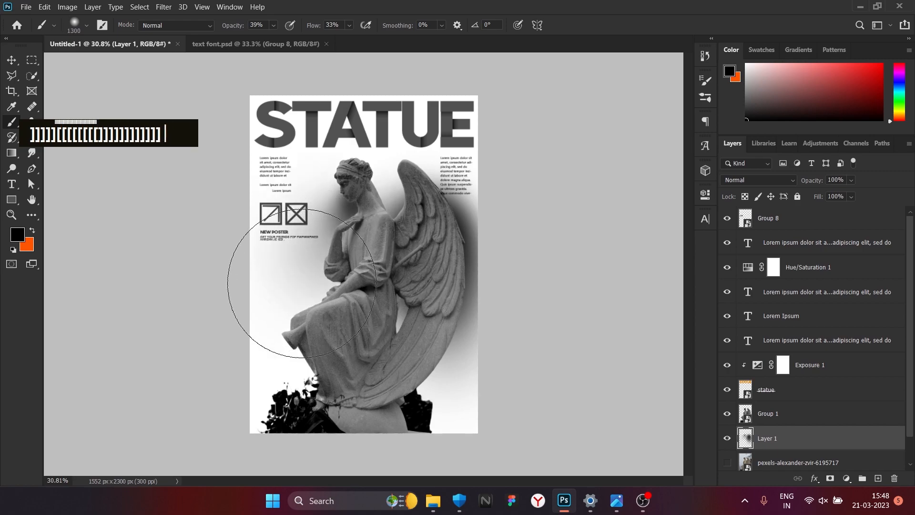
click(307, 279)
- Undo the soft shadow strokes painted around the statue
key(ctrl+z)
key(ctrl+z)
key(ctrl+z)
key(ctrl+z)
key(ctrl+z)
key(ctrl+z)
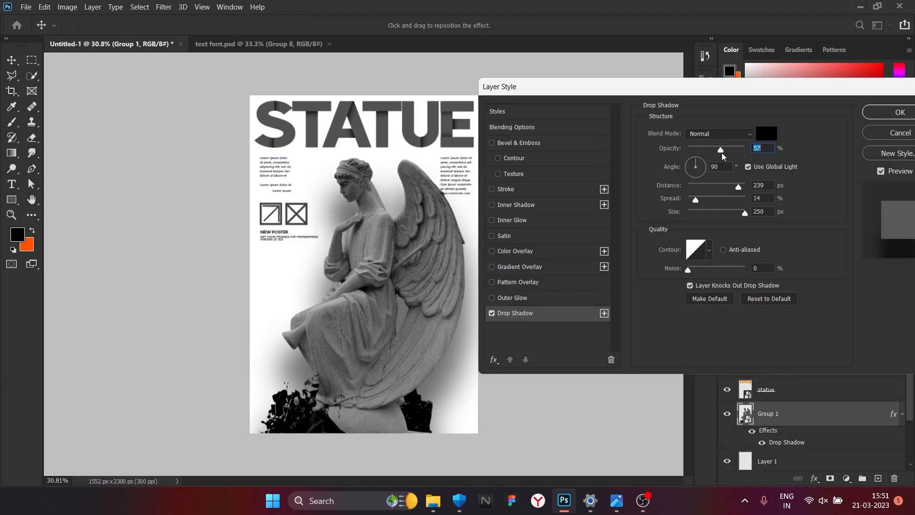
- Give the statue a black Drop Shadow with 57% opacity, 90° angle, 239 px distance, 14% spread and 250 px size
click(887, 112)
click(549, 240)
scroll(357, 318, down, 2)
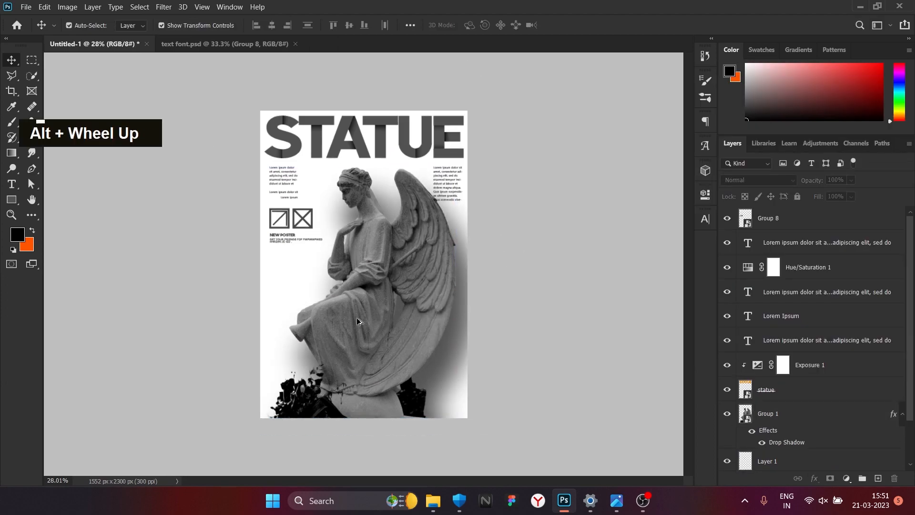
scroll(356, 317, up, 1)
- Copy the vertical text block from text font.psd into the poster's lower-right corner and order its layer just above the Background
click(281, 44)
drag(506, 96, 465, 378)
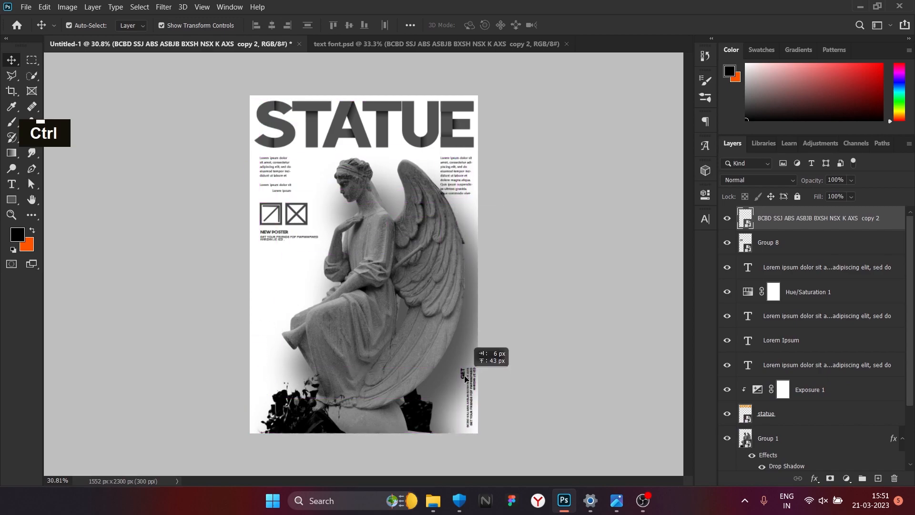
drag(816, 218, 806, 445)
ctrl+click(801, 435)
click(801, 435)
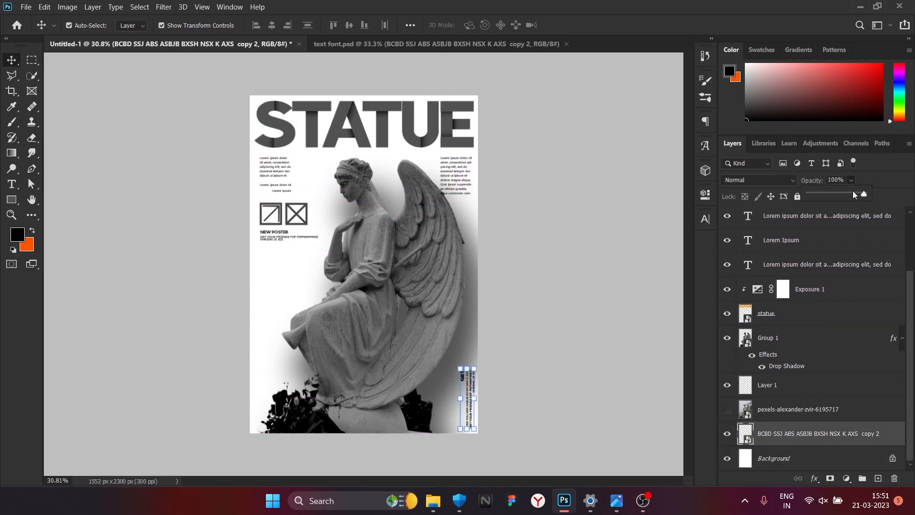
- Set the vertical text block's opacity to 79%, scale it to 68.37% and fit it into the lower-right corner
click(488, 277)
scroll(488, 277, down, 2)
scroll(470, 391, up, 2)
click(486, 429)
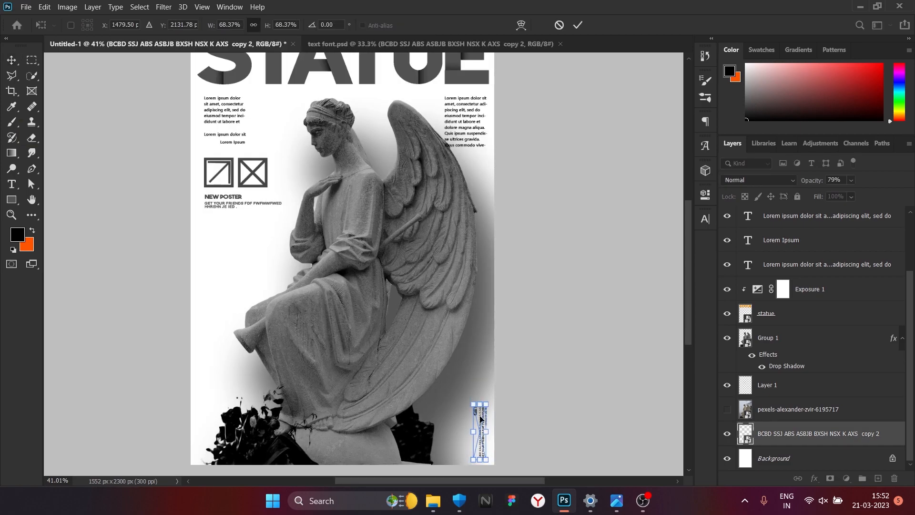
click(578, 27)
click(548, 143)
scroll(548, 143, down, 3)
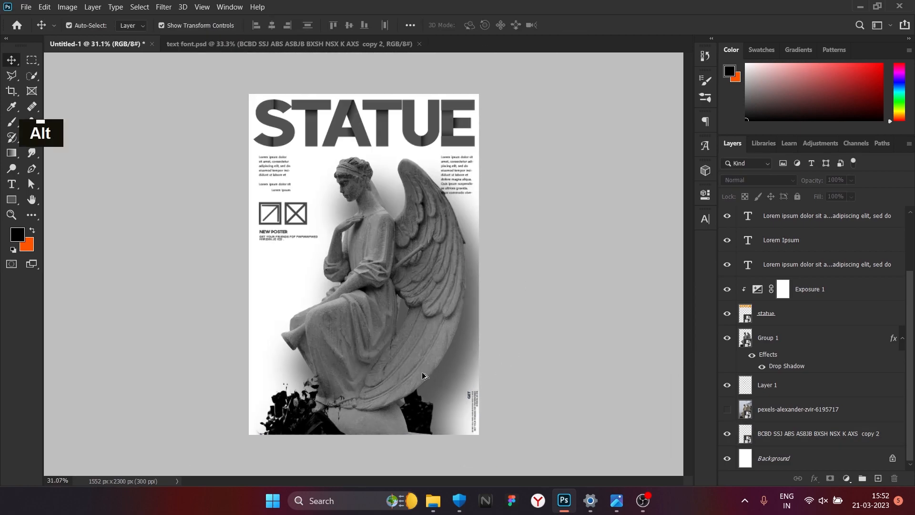
scroll(549, 143, up, 1)
- Copy the barcode from text font.psd into the poster, scale it to 27.38% and place it beneath the right text
click(358, 44)
click(481, 394)
key(ctrl+z)
click(370, 417)
drag(516, 394, 487, 241)
key(ctrl+t)
drag(506, 194, 474, 188)
drag(529, 158, 529, 305)
drag(514, 232, 460, 231)
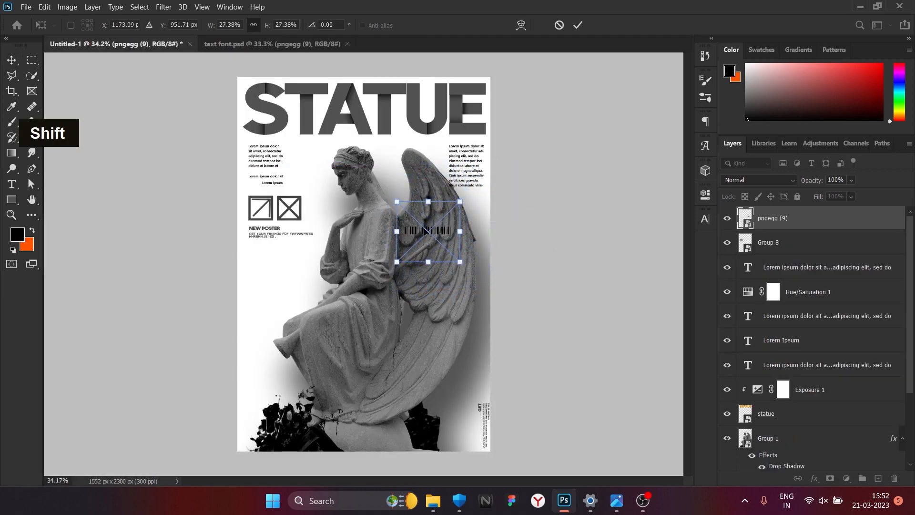
drag(457, 191, 457, 190)
- Move the barcode layer directly beneath the statue's layer and lower its opacity
drag(793, 218, 790, 425)
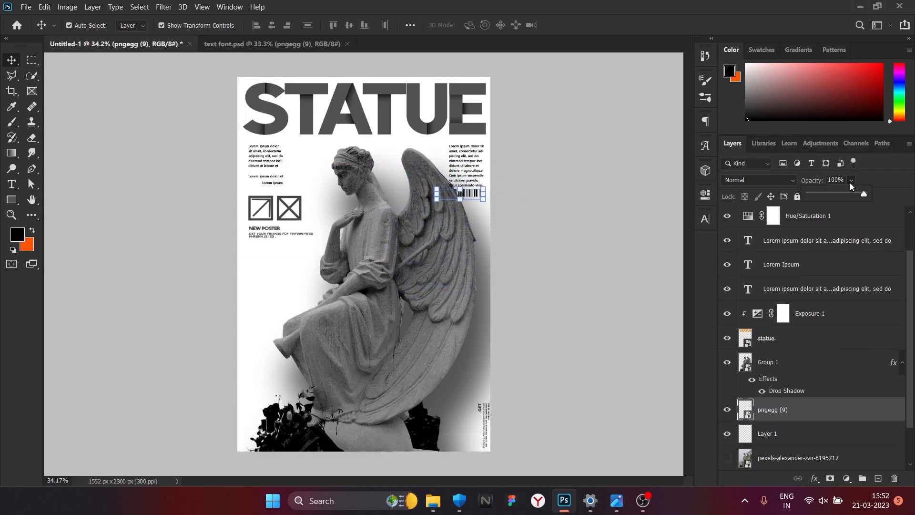
click(521, 208)
scroll(520, 209, down, 4)
scroll(246, 168, up, 1)
click(12, 184)
drag(277, 264, 316, 266)
click(11, 60)
scroll(321, 267, up, 7)
key(ctrl+t)
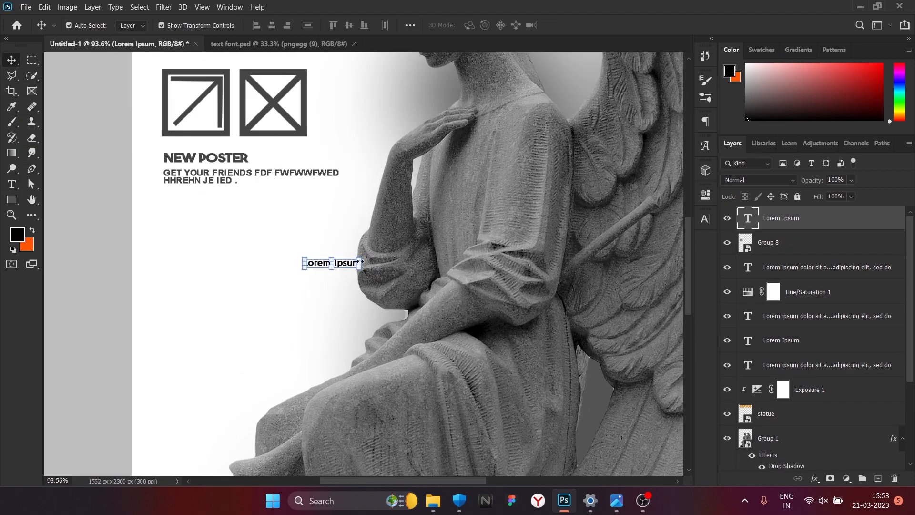
key(Delete)
click(785, 211)
key(Delete)
click(476, 195)
click(425, 195)
- Add a small Lorem ipsum paragraph, turn it vertical, scale it to 72.54% and place it along the poster edge beside the title's S
click(11, 184)
mouse_move(162, 225)
mouse_down()
mouse_move(303, 238)
mouse_move(224, 327)
mouse_up()
key(ctrl+t)
scroll(292, 267, down, 7)
scroll(292, 269, up, 1)
drag(293, 270, 232, 108)
scroll(277, 179, up, 2)
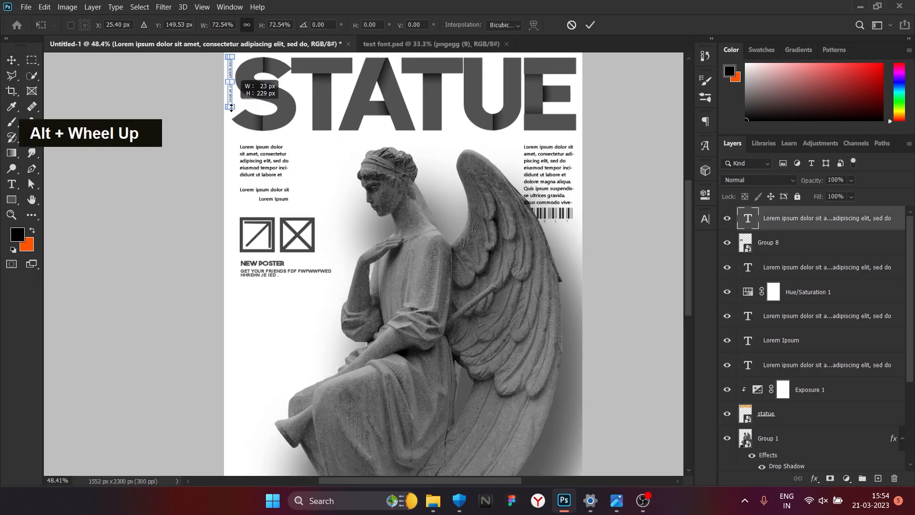
key(Return)
scroll(566, 188, down, 2)
- Add a large black Lorem Ipsum text over the statue in the Bastrad font at 178 pt
key(t)
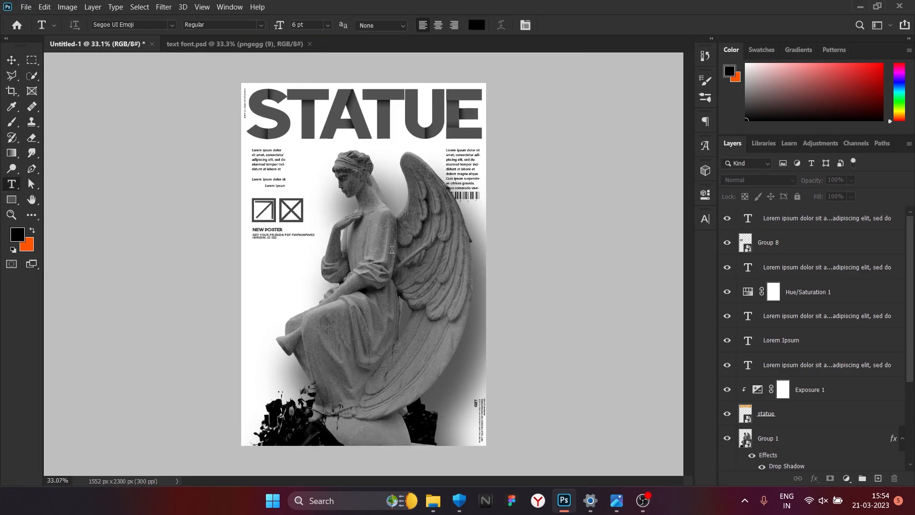
click(347, 289)
key(ctrl+t)
click(635, 236)
mouse_move(577, 251)
mouse_down()
mouse_move(618, 255)
mouse_move(594, 250)
mouse_up()
click(658, 298)
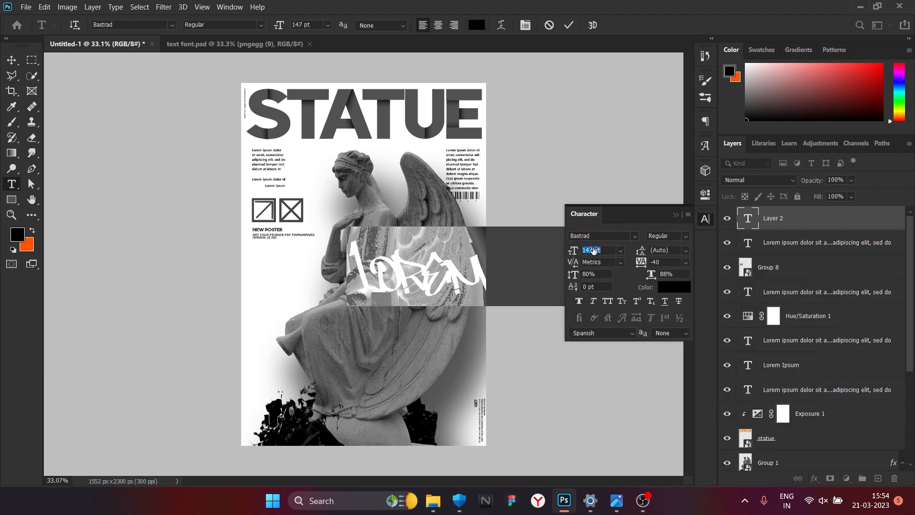
click(678, 214)
scroll(501, 245, down, 2)
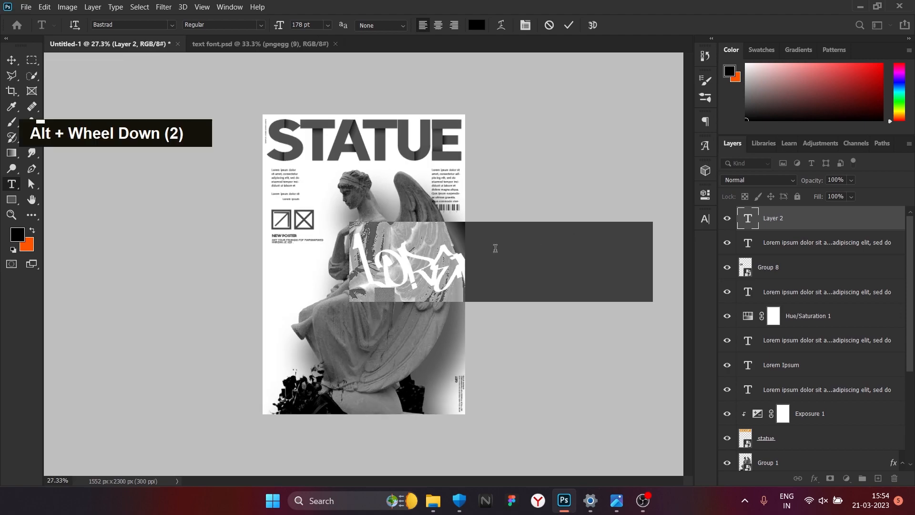
- Rotate the large Lorem Ipsum text 60° and lay it diagonally across the wing
click(9, 59)
drag(649, 232, 671, 318)
key(ctrl+z)
drag(669, 223, 574, 401)
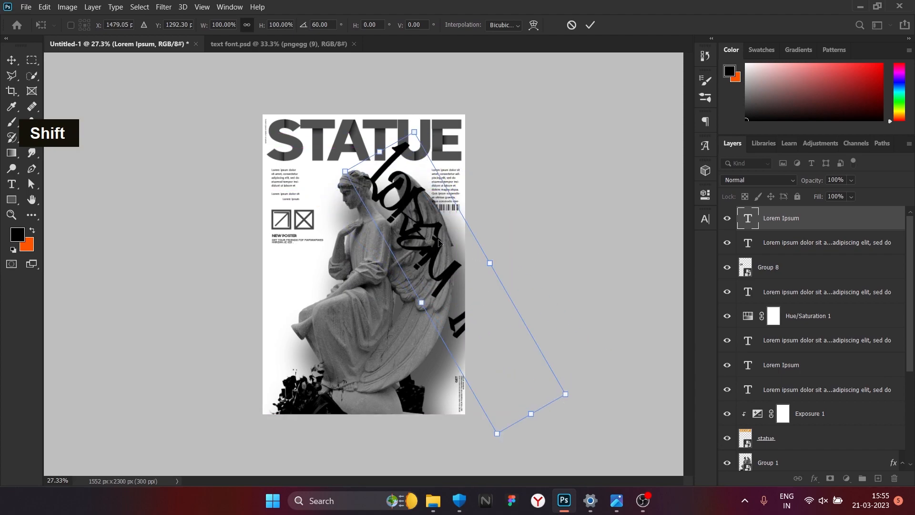
drag(439, 242, 443, 257)
- Move the large Lorem Ipsum layer directly above the statue's layer
drag(795, 225, 800, 446)
right_click(795, 441)
click(585, 192)
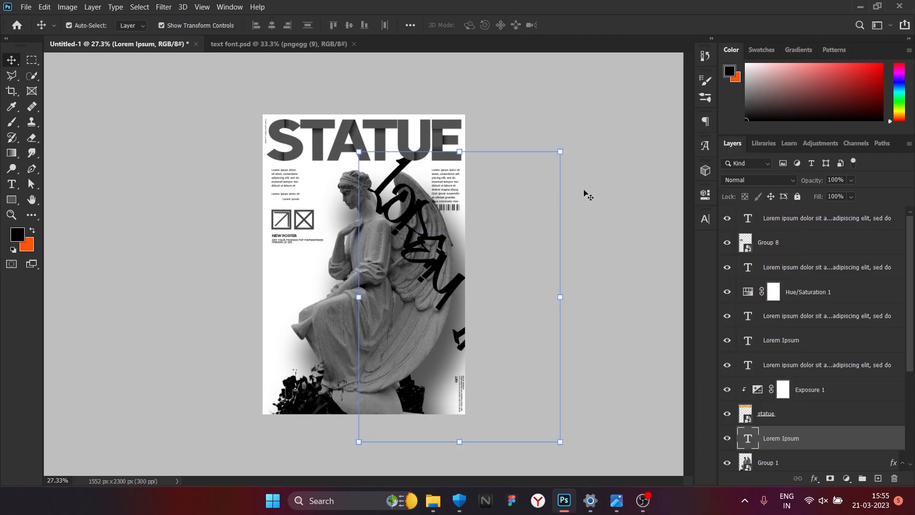
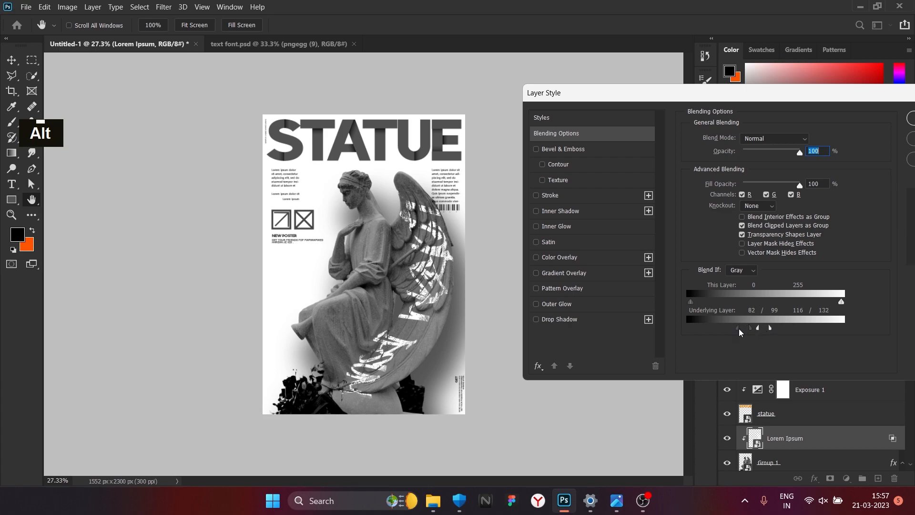
- Blend the wing lettering using underlying Blend If values 82/99 and 116/132, and fade it with a soft black brush on its mask
key(Return)
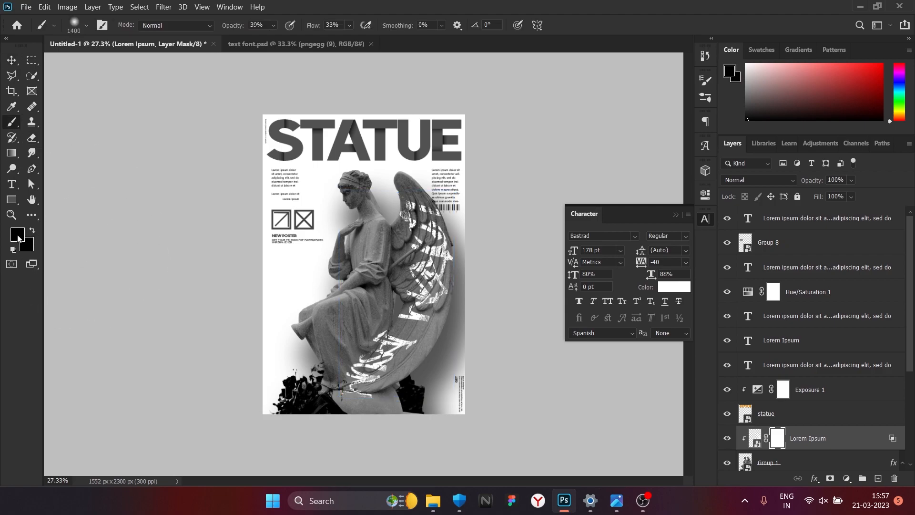
double_click(350, 392)
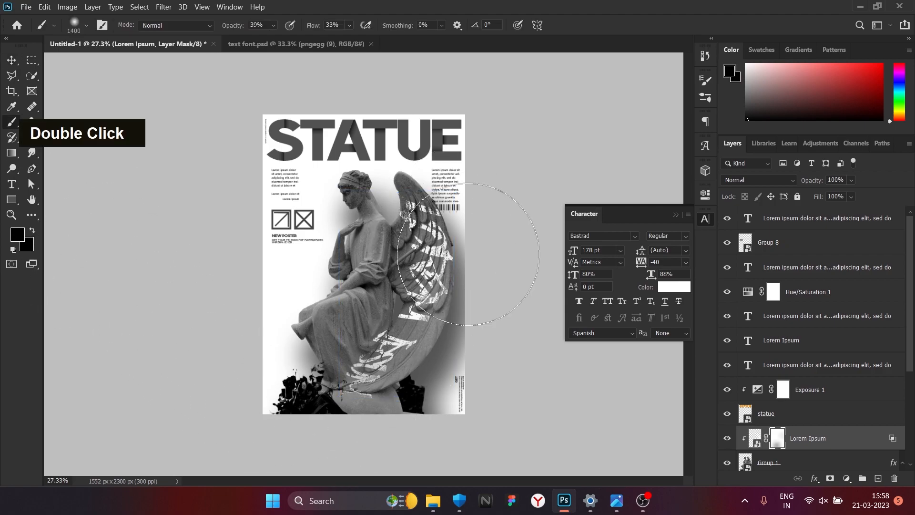
key(bracketleft)
key(bracketleft)
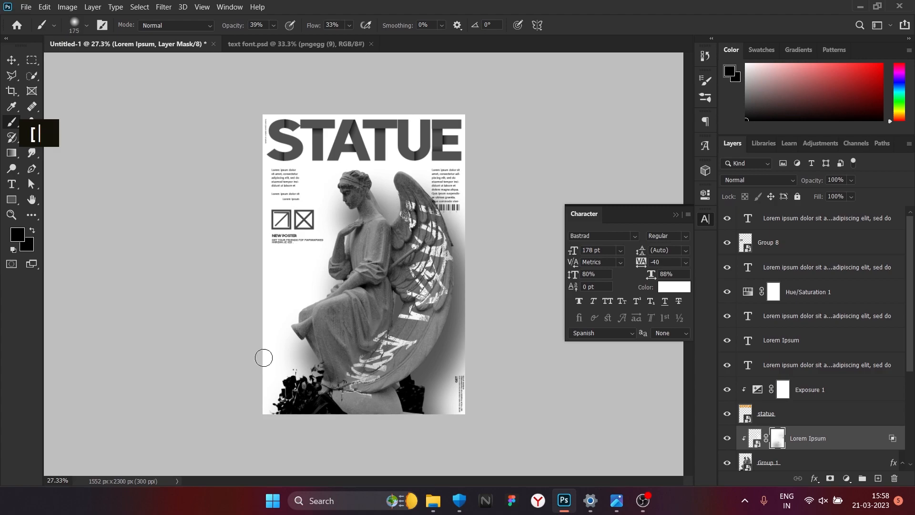
- Switch the foreground colour to white and restore parts of the wing lettering on its layer mask
click(18, 234)
click(418, 217)
key(Return)
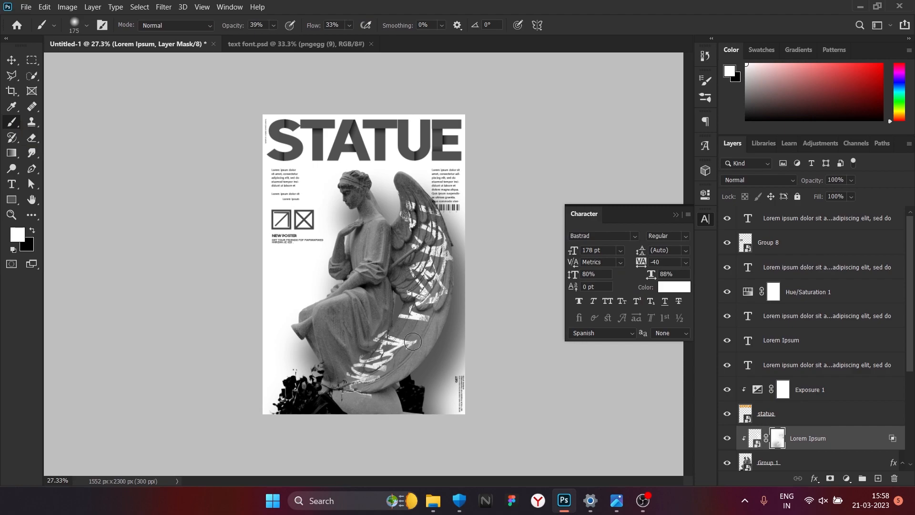
double_click(413, 341)
scroll(379, 285, up, 6)
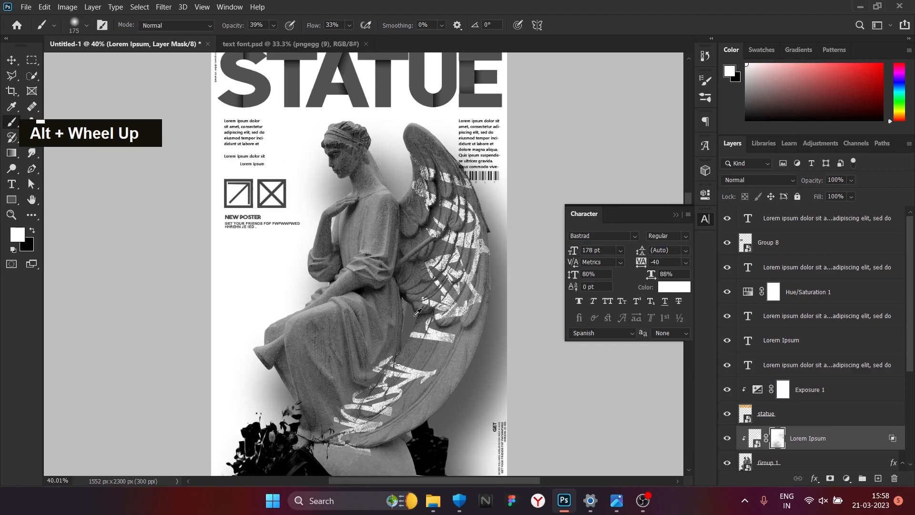
scroll(382, 285, down, 1)
key(t)
drag(304, 314, 381, 344)
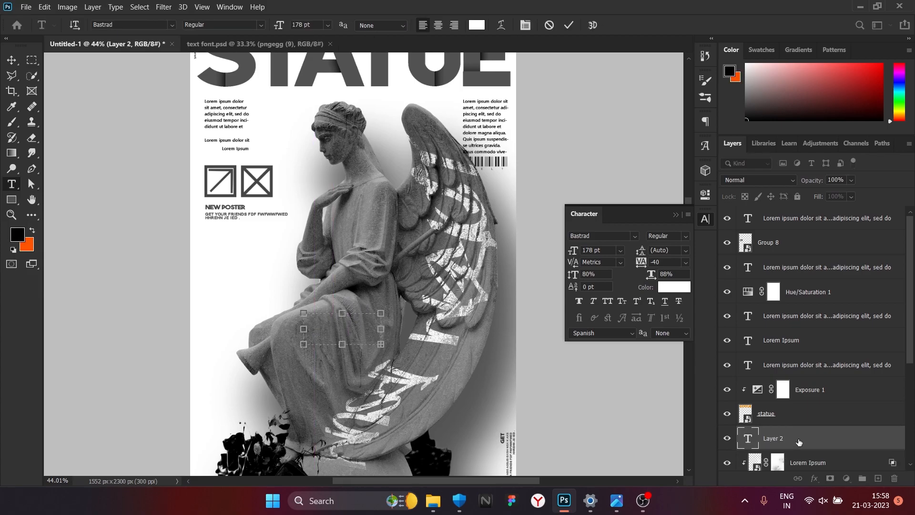
click(800, 264)
drag(816, 278, 797, 206)
click(675, 287)
click(795, 255)
key(Delete)
drag(311, 329, 352, 302)
click(895, 479)
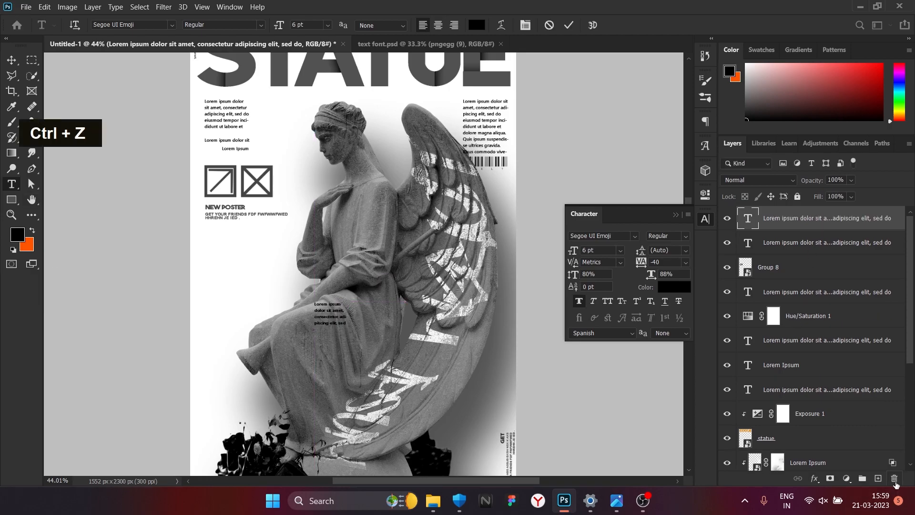
click(443, 198)
- Add a Lorem Ipsum text over the statue's body in the Wildside font at 32 pt and colour it white
click(330, 234)
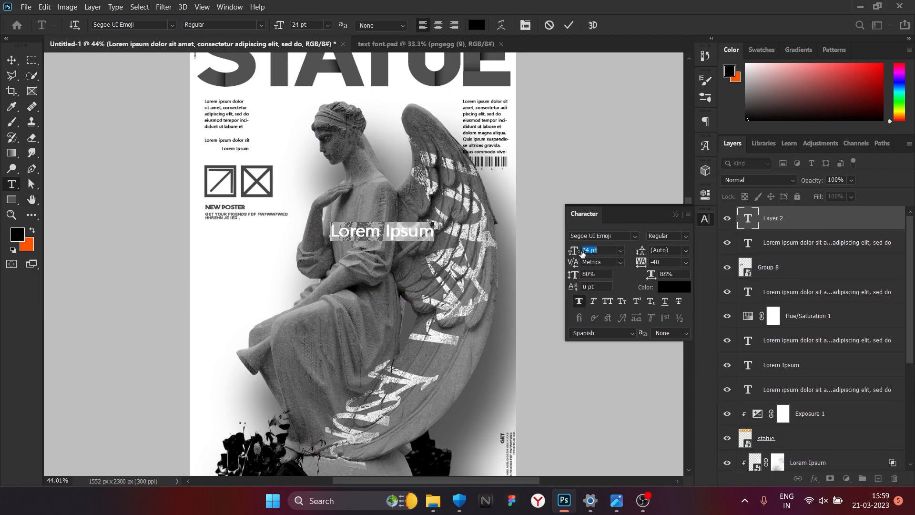
click(635, 236)
click(705, 343)
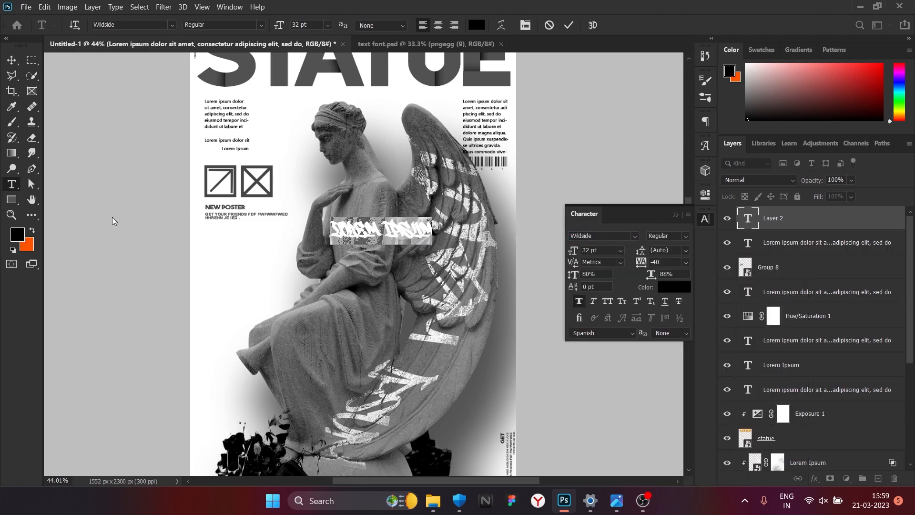
click(12, 60)
click(675, 287)
click(526, 263)
click(795, 256)
- Enlarge the white Lorem Ipsum text to 44.18 pt and lay it tilted across the statue's lap
drag(414, 230, 385, 320)
drag(338, 349, 360, 349)
- Move the white Lorem Ipsum text layer beneath the statue layer, convert it to a smart object and clip it to the statue
right_click(839, 236)
click(846, 224)
drag(846, 225, 847, 449)
right_click(830, 440)
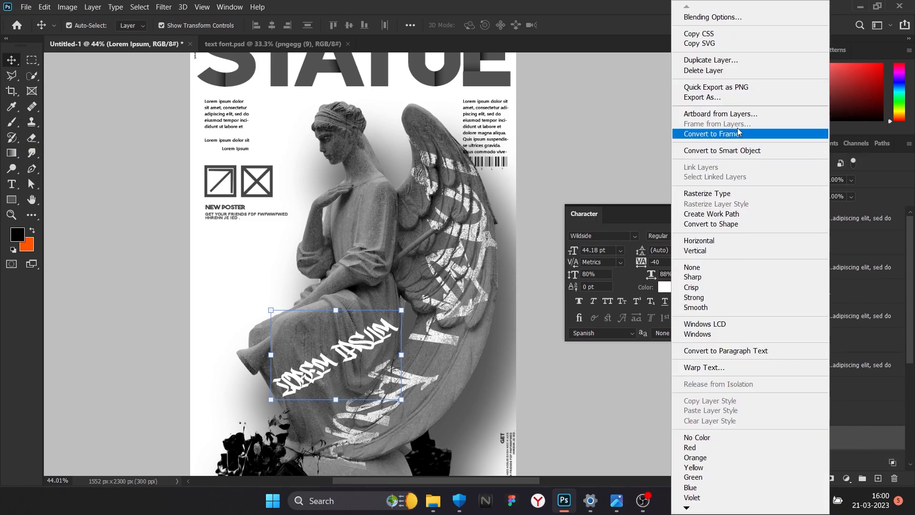
click(753, 152)
right_click(817, 438)
click(695, 258)
- Warp the Lorem Ipsum lettering so that it follows the folds of the robe across the statue's lap
mouse_move(399, 317)
mouse_down()
mouse_move(422, 304)
mouse_move(413, 309)
mouse_up()
drag(265, 391, 263, 388)
drag(360, 350, 351, 343)
drag(419, 302, 375, 329)
scroll(365, 340, down, 4)
scroll(357, 326, up, 7)
key(Return)
right_click(375, 351)
ctrl+click(349, 364)
key(ctrl+t)
right_click(378, 347)
click(396, 219)
drag(267, 400, 298, 374)
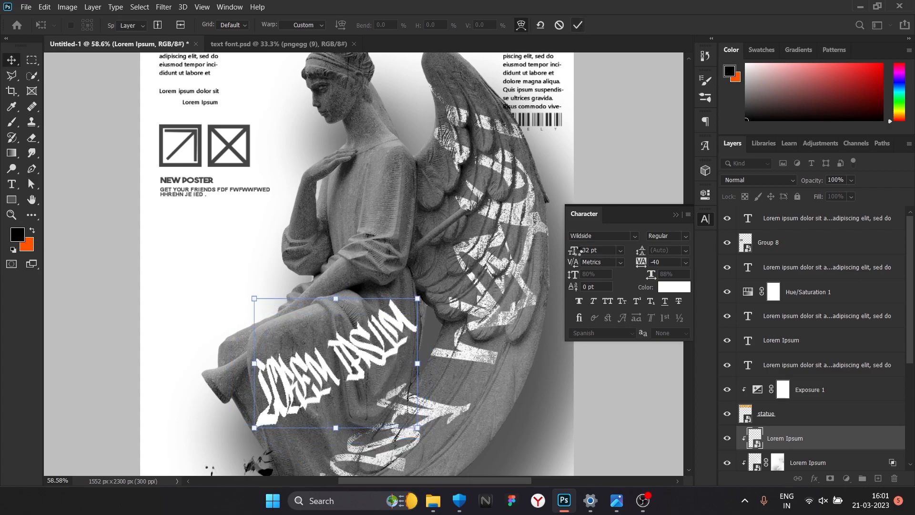
key(Return)
- Blend the lap lettering into the stone with underlying Blend If values 81/97 and 104/152
scroll(850, 318, down, 5)
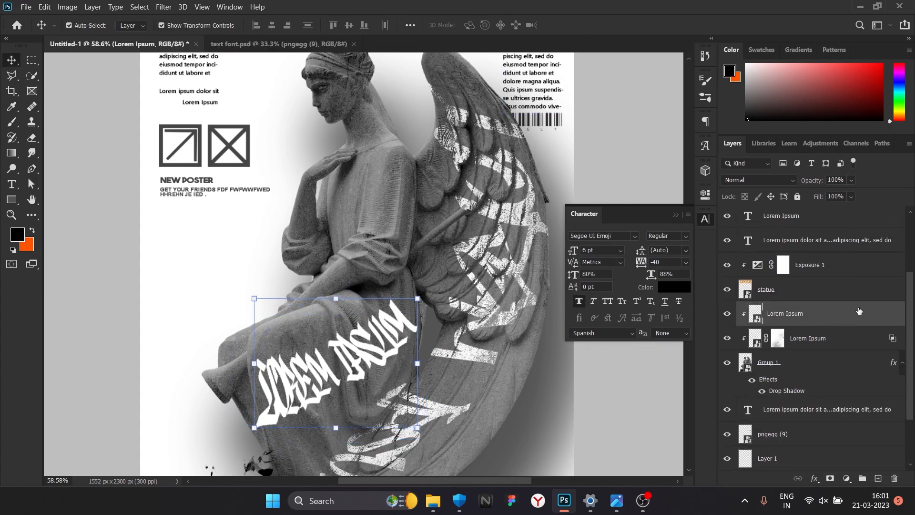
double_click(849, 319)
key(Escape)
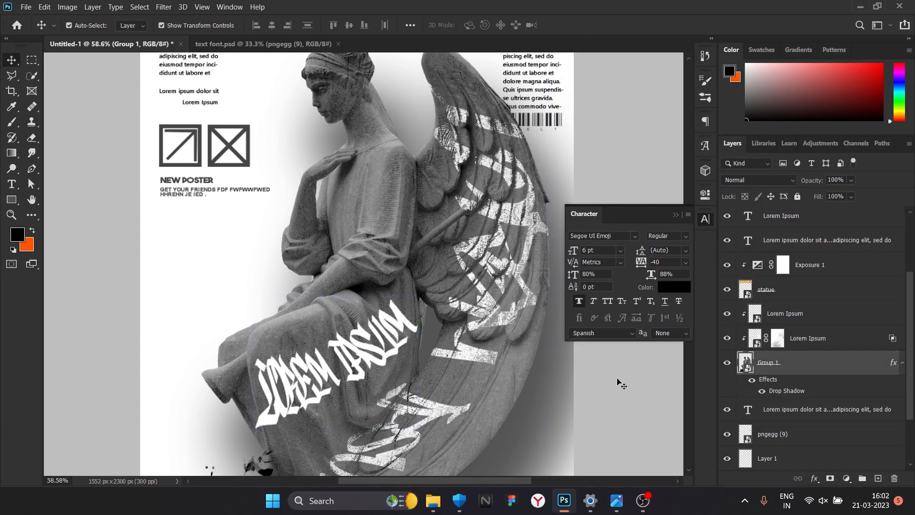
double_click(845, 319)
drag(612, 331, 671, 332)
mouse_move(671, 333)
alt+mouse_down()
mouse_move(703, 333)
mouse_move(660, 333)
alt+mouse_up()
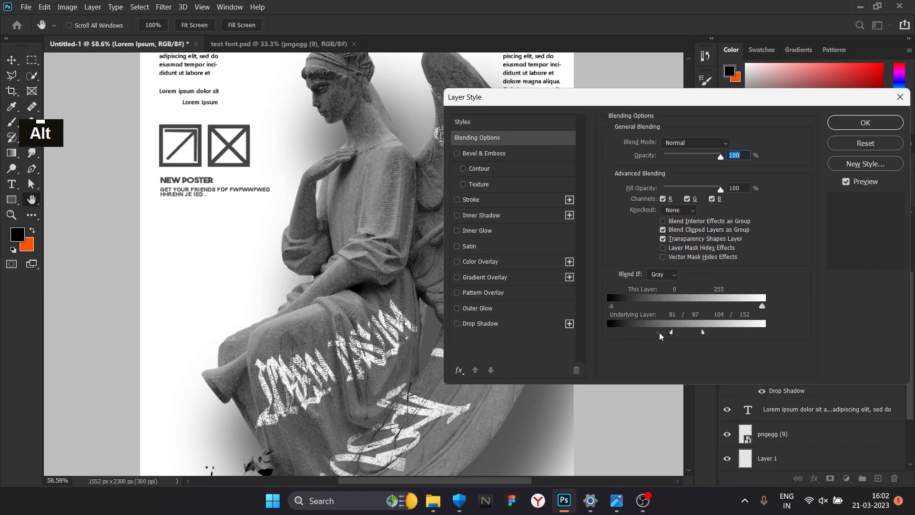
key(Return)
- Add a layer mask to the lap lettering and fade parts of it with a soft black brush at 39% opacity
scroll(496, 308, down, 2)
scroll(210, 302, up, 4)
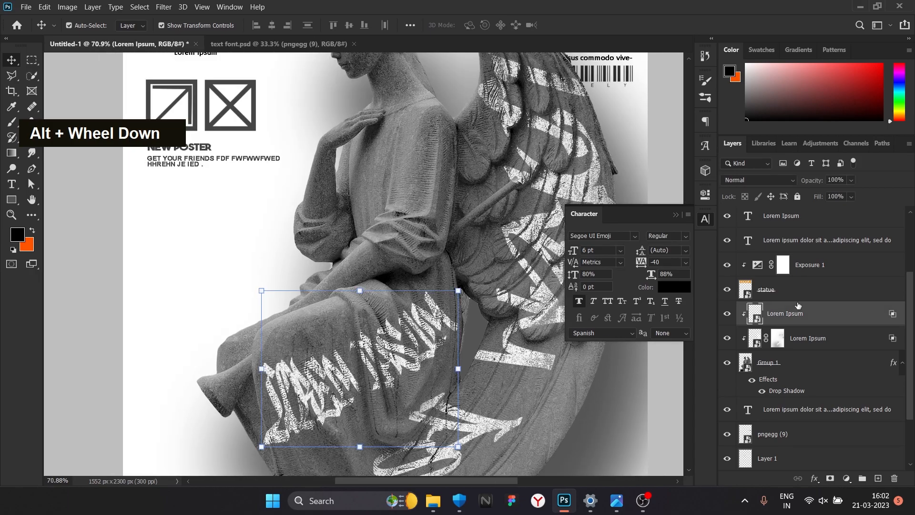
click(10, 123)
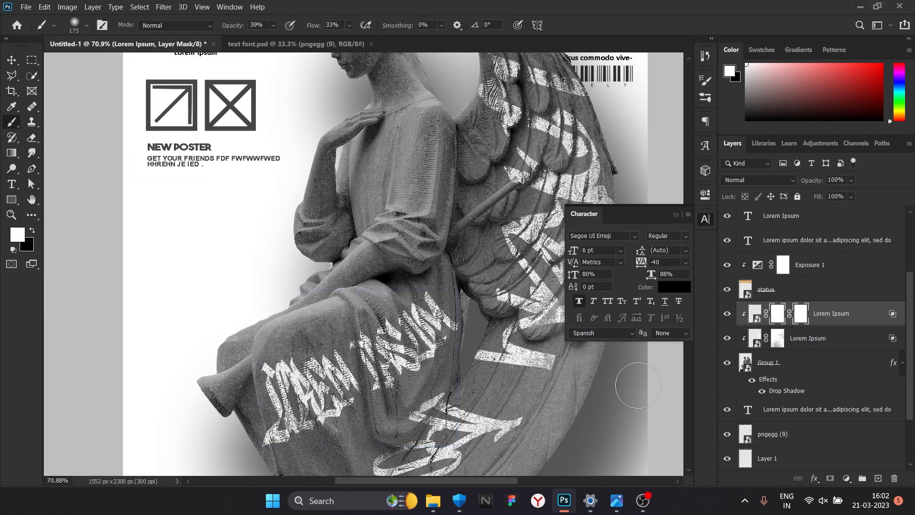
double_click(17, 234)
double_click(548, 417)
scroll(338, 384, up, 4)
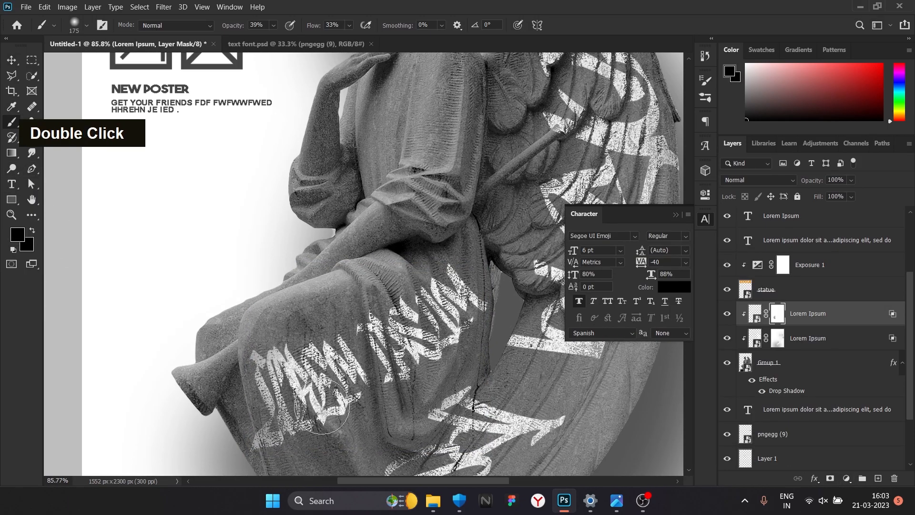
key(ctrl+z)
key(ctrl+z)
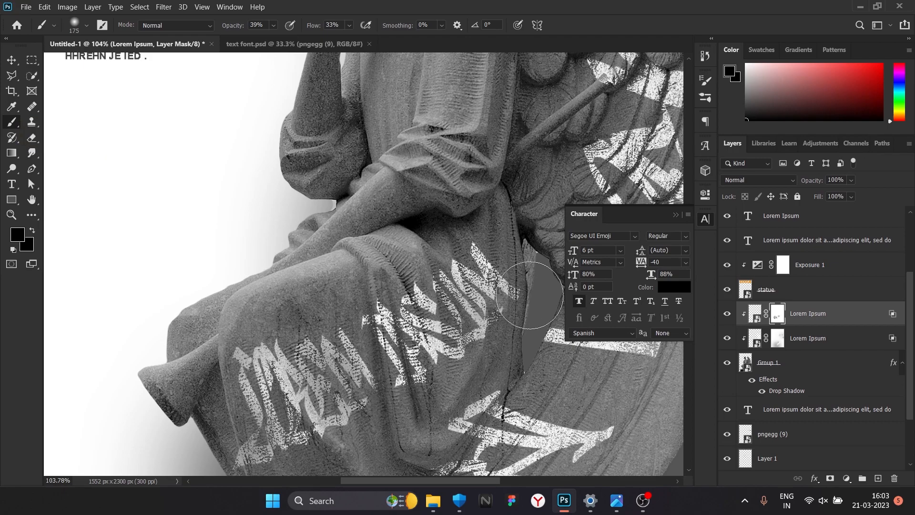
- Reduce the brush size to 45 and switch the foreground colour to white
key(bracketleft)
key(bracketleft)
key(bracketleft)
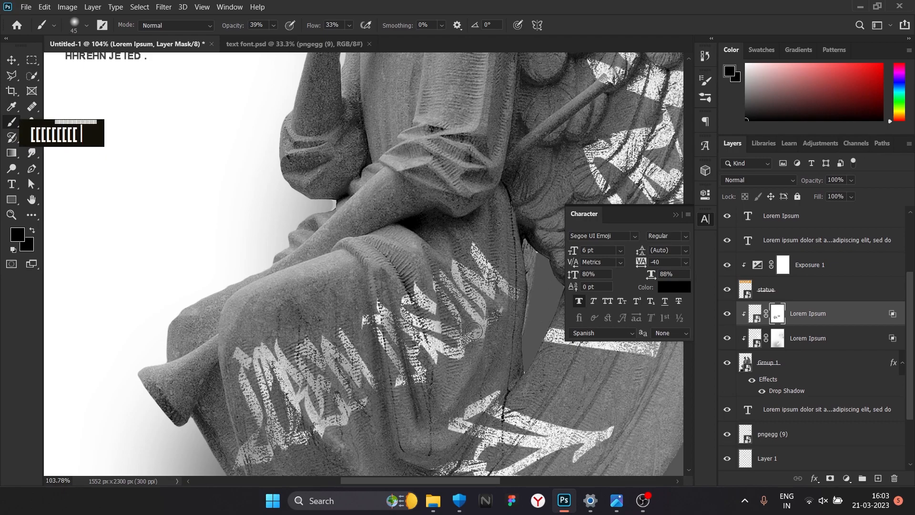
key(p)
key(p)
click(17, 234)
double_click(526, 263)
key(b)
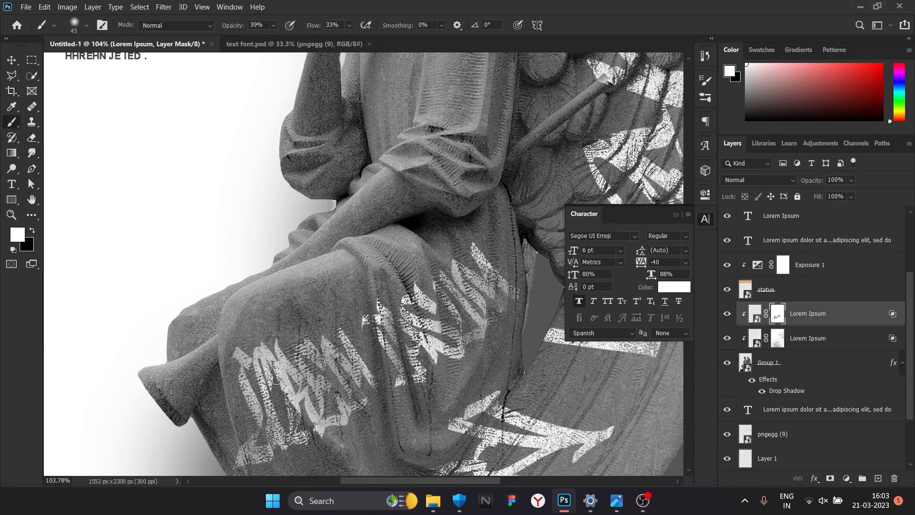
- Restore parts of the lap lettering on its layer mask with a white brush of size 35 at 100% opacity
double_click(339, 411)
key(p)
key(p)
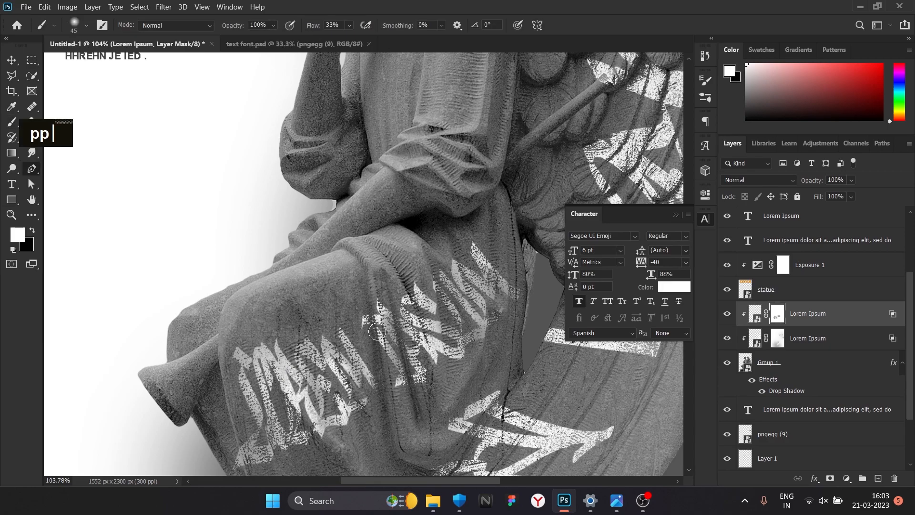
click(6, 124)
key(bracketleft)
key(bracketleft)
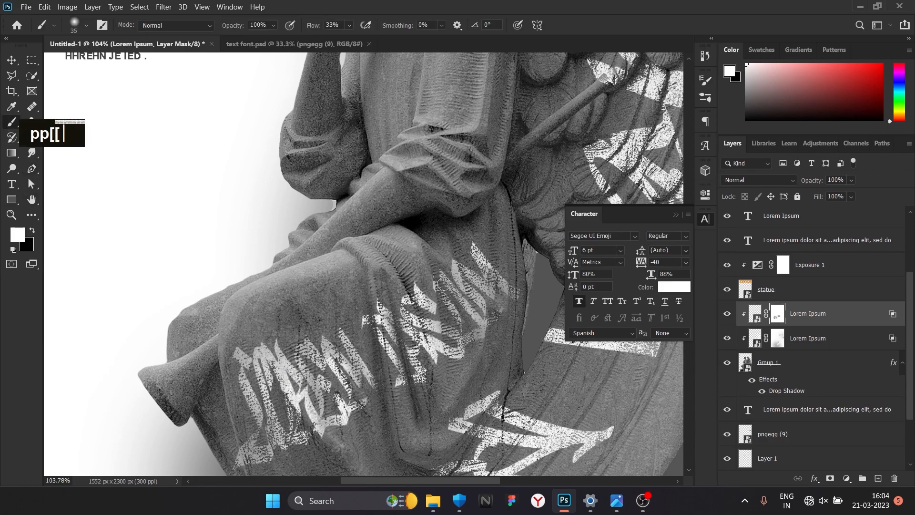
alt+scroll(484, 315, down, 5)
alt+scroll(267, 362, up, 5)
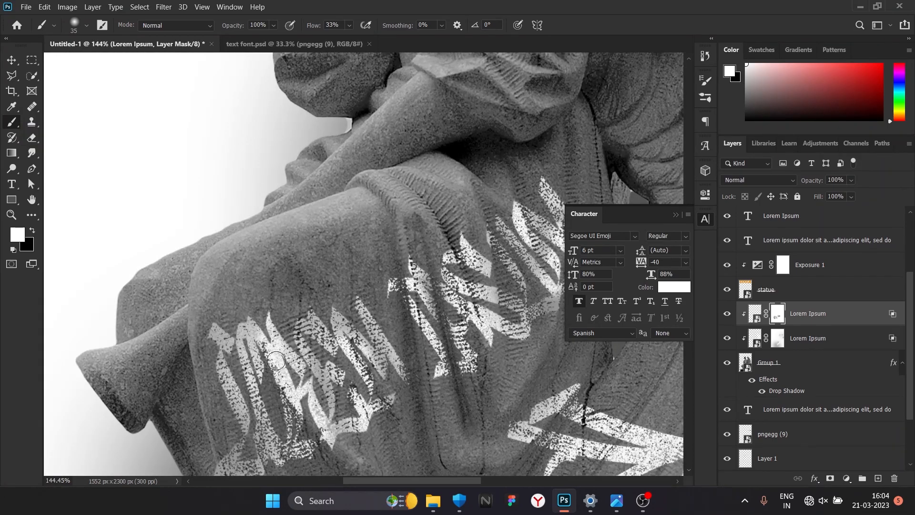
alt+scroll(262, 410, down, 1)
drag(263, 410, 211, 329)
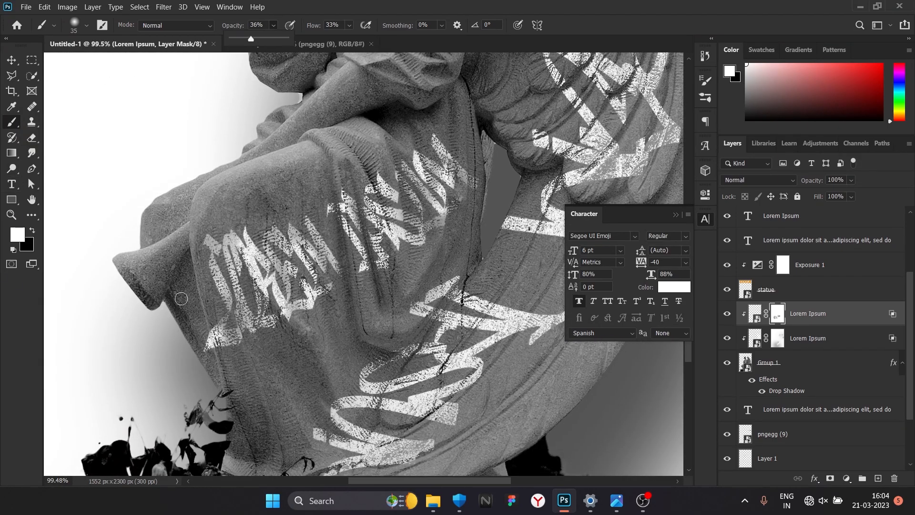
- Switch the foreground colour to black and touch up the lap lettering's mask at 36% brush opacity
double_click(17, 235)
drag(571, 341, 529, 414)
click(797, 256)
alt+scroll(345, 457, down, 4)
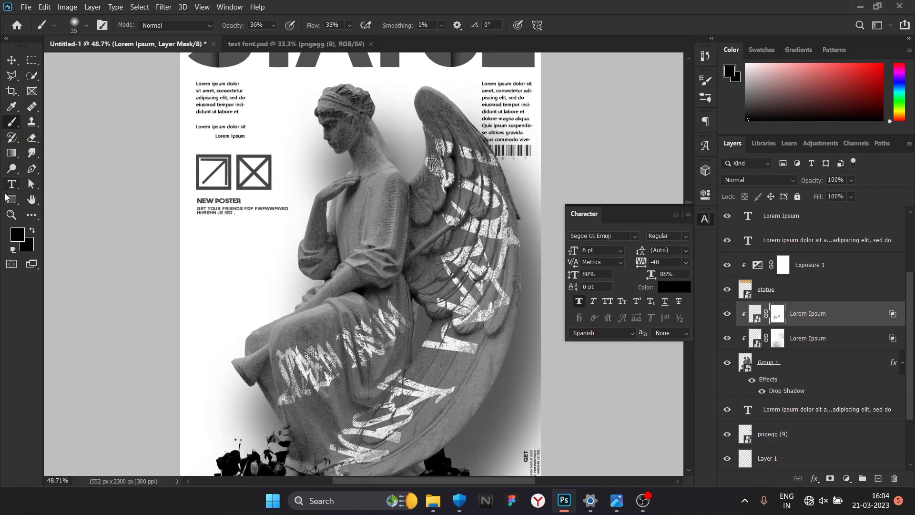
- Add a Lorem Ipsum text near the statue's head in the Attack Graffiti font and colour it white
click(12, 185)
click(325, 124)
click(635, 236)
click(680, 349)
alt+scroll(357, 132, up, 5)
alt+scroll(358, 133, down, 1)
click(12, 60)
click(674, 287)
click(528, 253)
click(796, 257)
- Enlarge the head text to 7.42 pt, rotate it about 22.66° along the headband and convert it to a smart object
drag(329, 114, 335, 82)
drag(333, 95, 319, 204)
drag(362, 181, 361, 207)
drag(342, 211, 396, 188)
drag(320, 193, 327, 198)
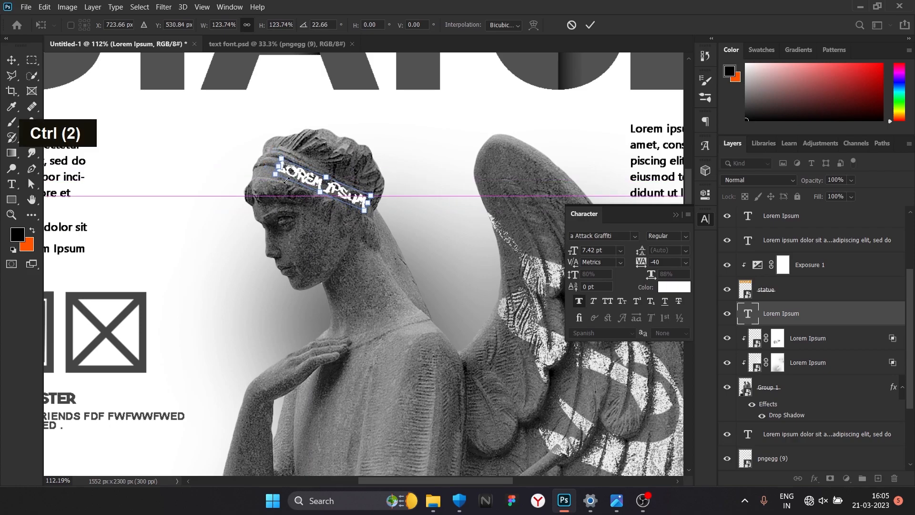
right_click(830, 313)
click(793, 150)
- Enlarge the headband lettering slightly and warp it with several added split points so that it wraps around the statue's head
drag(277, 160, 267, 163)
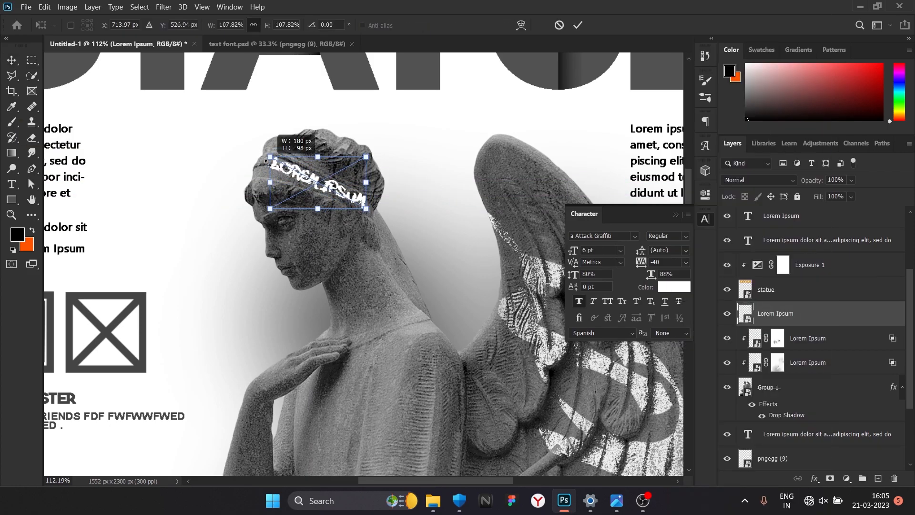
right_click(276, 168)
click(305, 237)
scroll(255, 176, up, 8)
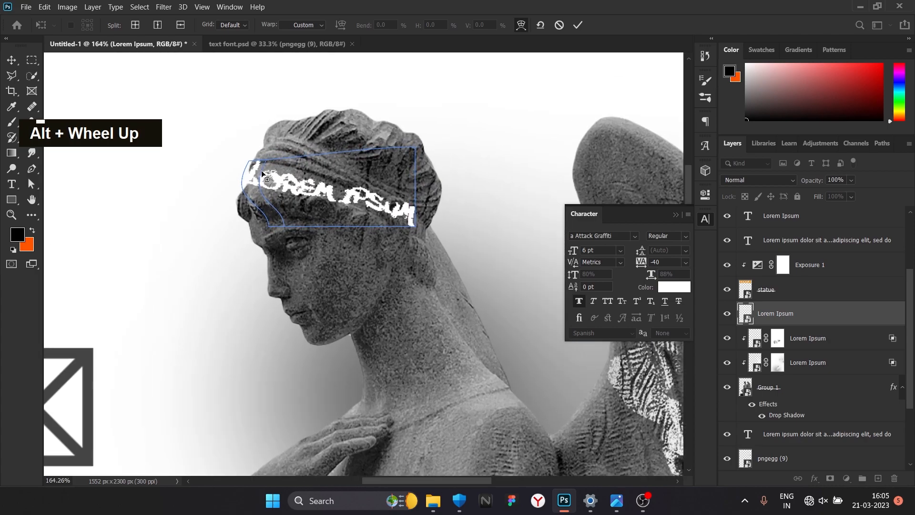
alt+click(238, 198)
alt+click(302, 169)
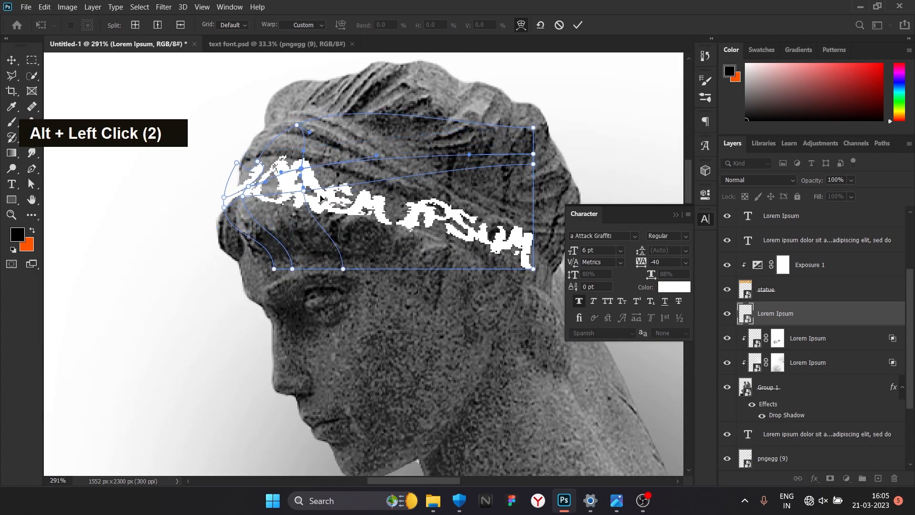
alt+click(375, 197)
alt+click(380, 195)
alt+click(454, 238)
alt+click(527, 267)
scroll(496, 251, down, 8)
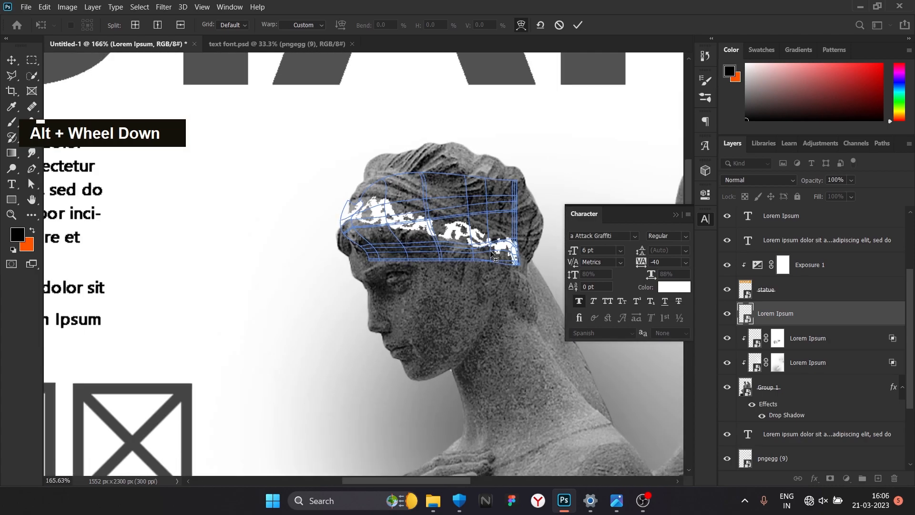
click(578, 26)
- Blend the headband lettering into the stone using the Blend If sliders in its blending options
drag(505, 249, 505, 251)
right_click(813, 315)
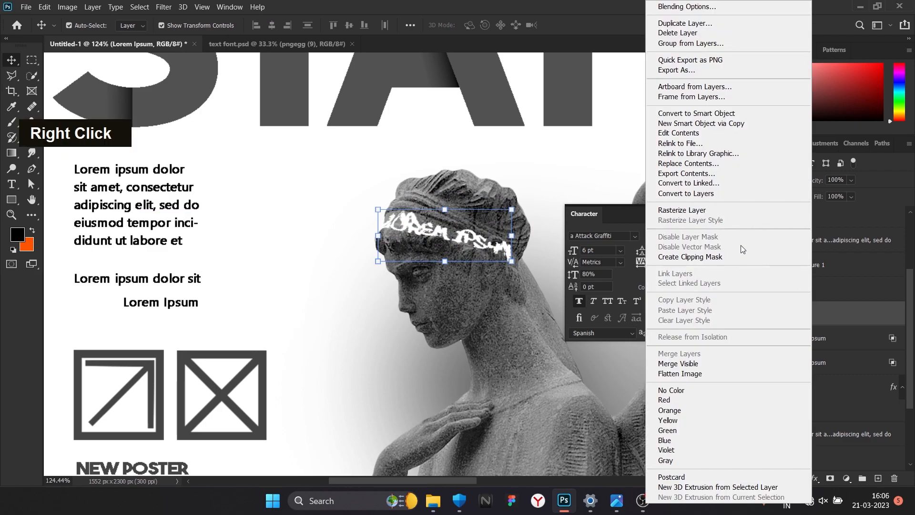
double_click(826, 322)
drag(811, 92, 815, 90)
drag(746, 316, 873, 316)
key(Return)
- Place the ripped 2 torn paper image from the Downloads folder into the poster
scroll(673, 217, down, 5)
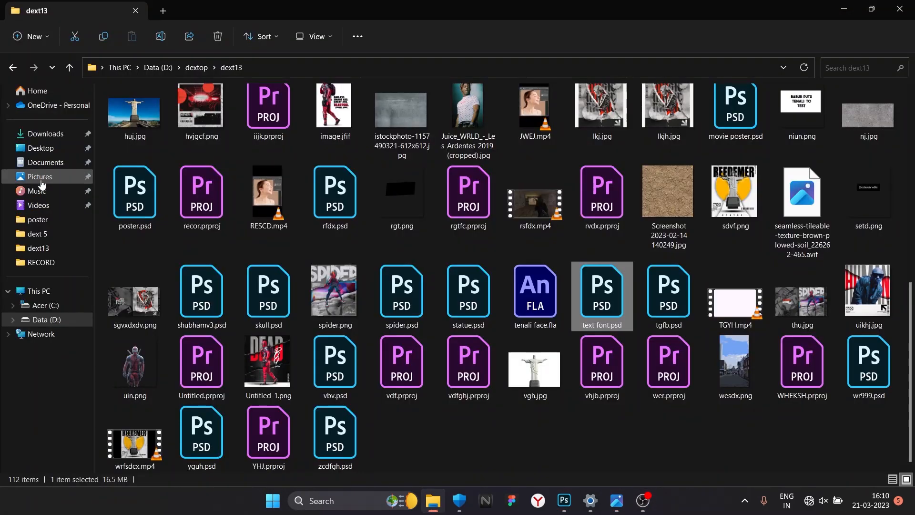
click(46, 133)
scroll(445, 218, down, 10)
double_click(445, 219)
double_click(326, 160)
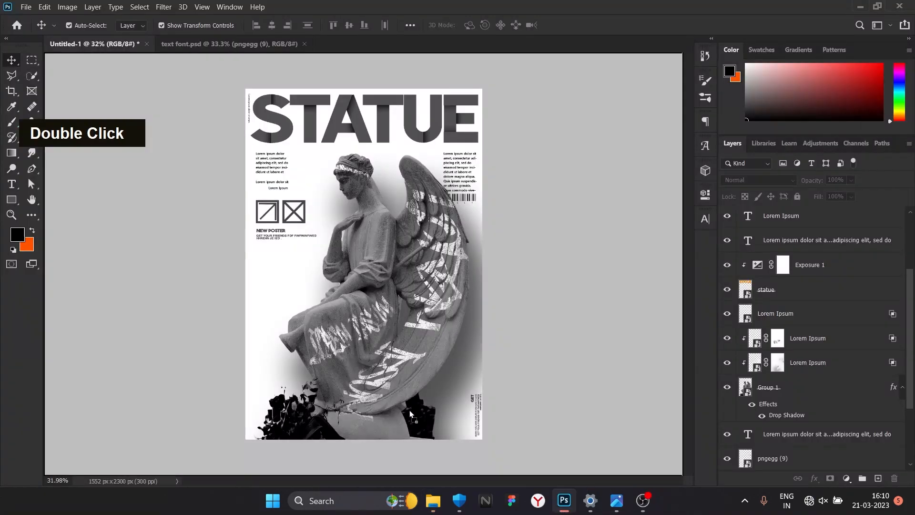
drag(410, 410, 390, 424)
- Enlarge the torn paper, rotate it -15° and position it over the lower part of the poster
drag(478, 350, 601, 290)
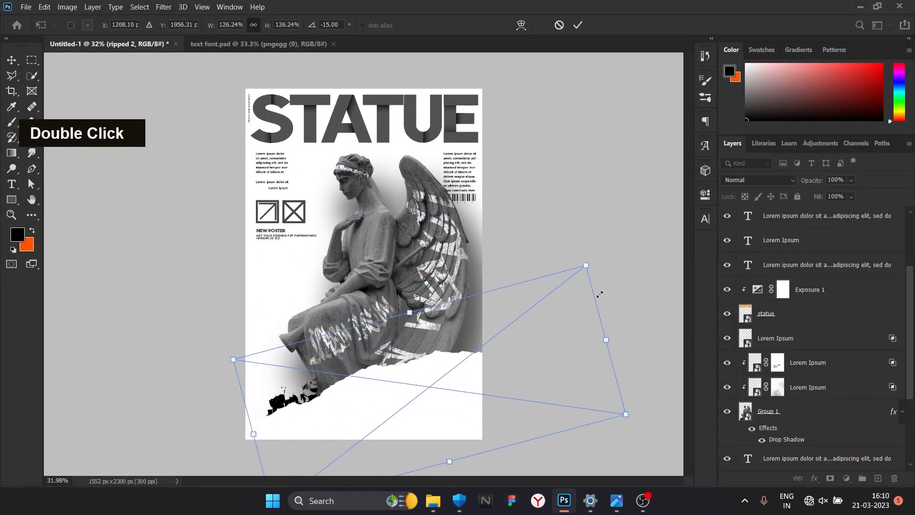
drag(458, 396, 411, 349)
drag(404, 415, 422, 458)
drag(565, 314, 610, 303)
drag(483, 352, 461, 349)
click(577, 24)
scroll(535, 370, down, 2)
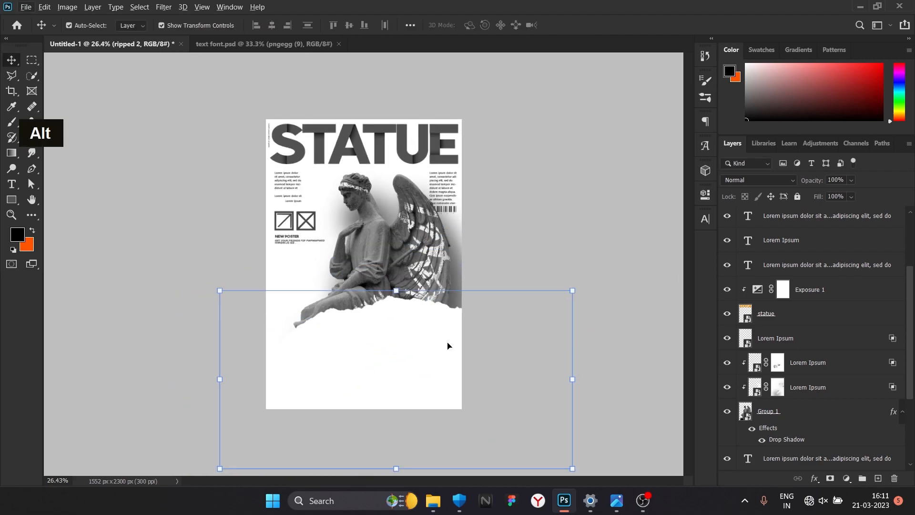
- Duplicate the torn paper, rotate the copy to 165° and place it over the upper part of the poster
drag(447, 346, 436, 189)
drag(568, 259, 199, 160)
drag(346, 194, 311, 205)
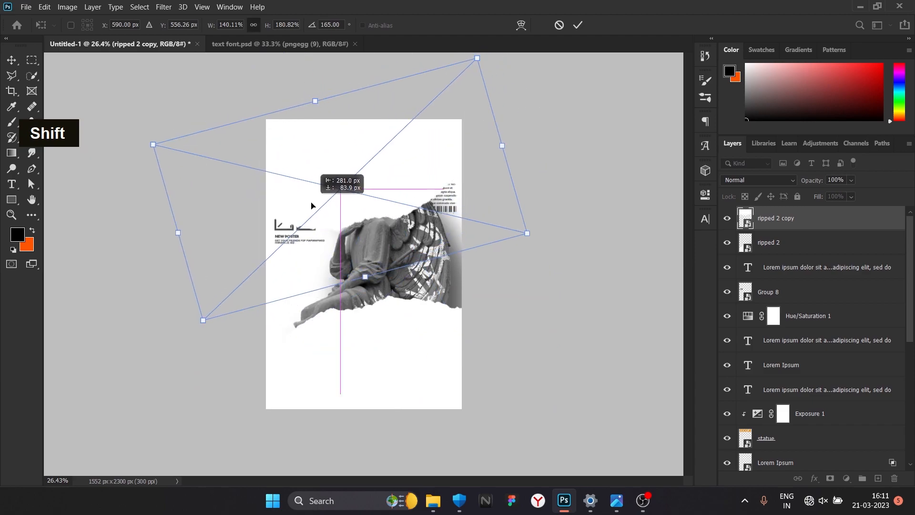
key(Return)
- Group both torn paper layers and convert the group to a smart object
shift+click(811, 243)
key(ctrl+g)
right_click(821, 214)
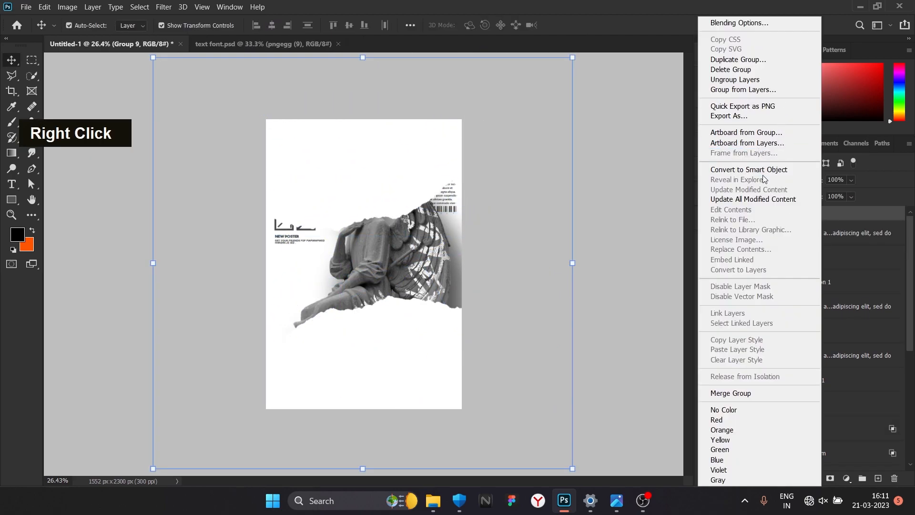
click(749, 171)
click(621, 221)
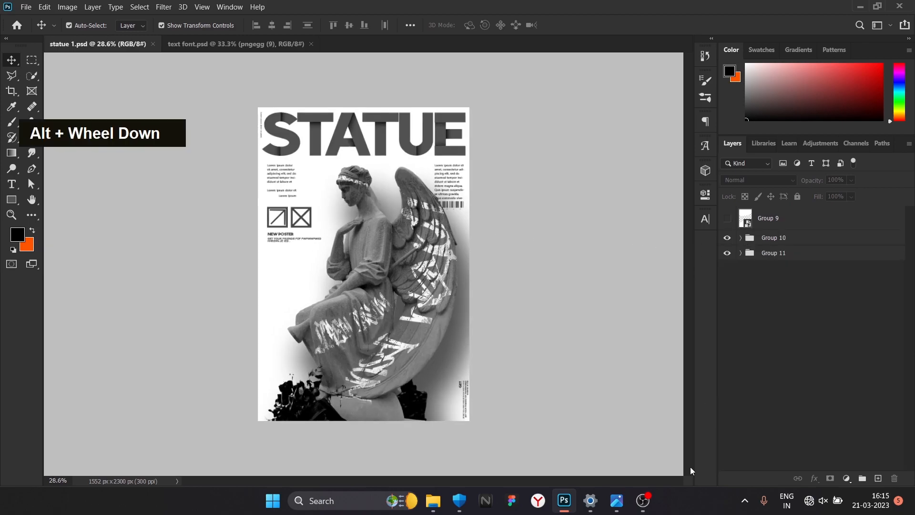
- Convert Group 11 and Group 10 to smart objects
right_click(806, 257)
click(748, 170)
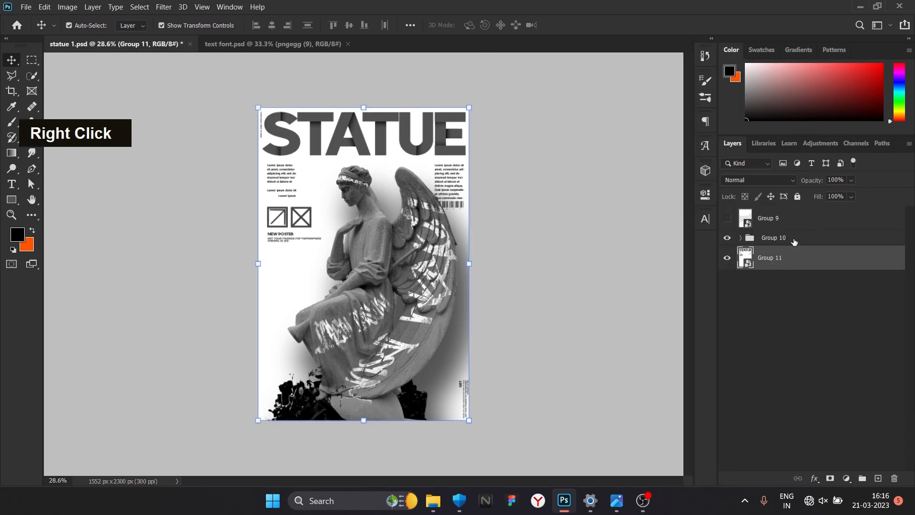
right_click(795, 243)
click(706, 180)
- Duplicate Group 11 and clip the copy onto the torn paper Group 9 beneath Group 10
drag(793, 269, 796, 263)
key(ctrl+j)
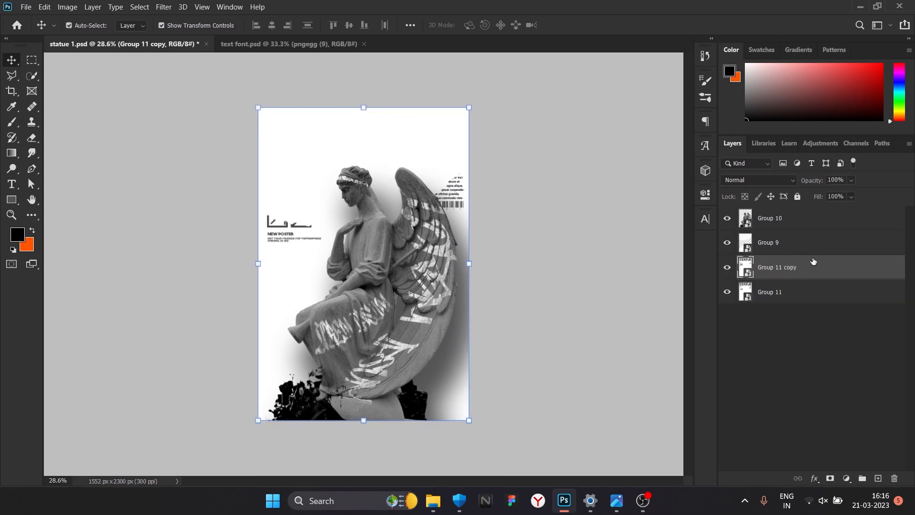
right_click(811, 250)
click(815, 247)
drag(814, 247, 815, 273)
right_click(818, 249)
click(691, 256)
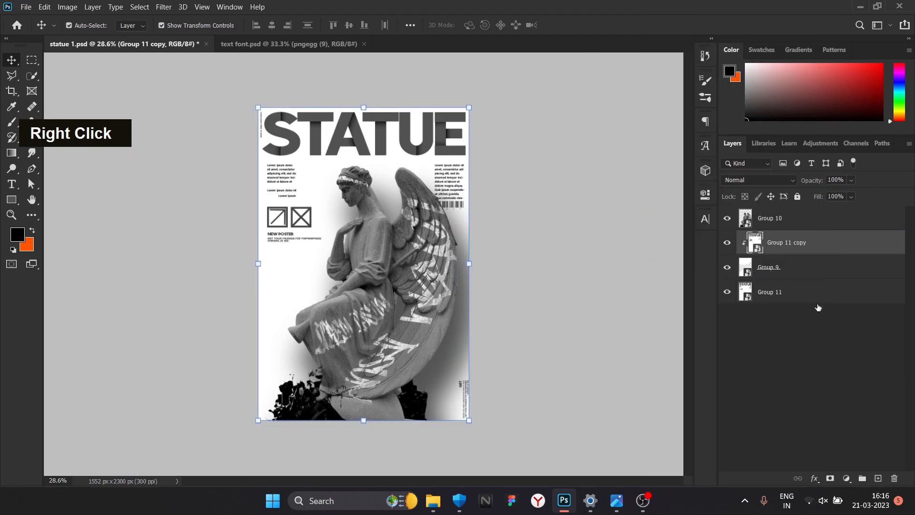
- Duplicate the torn paper Group 9 and scale the lower instance down to about 81%
click(806, 268)
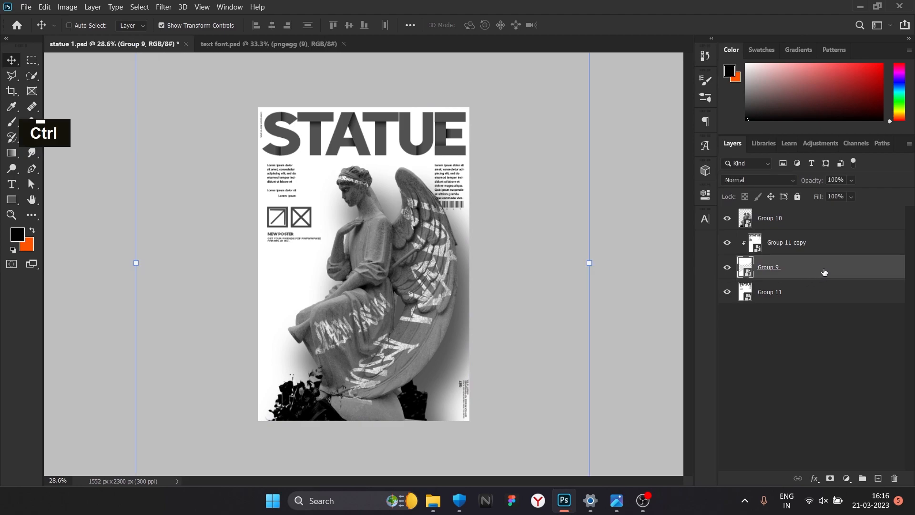
click(808, 293)
key(ctrl+t)
drag(590, 263, 543, 253)
key(ctrl+z)
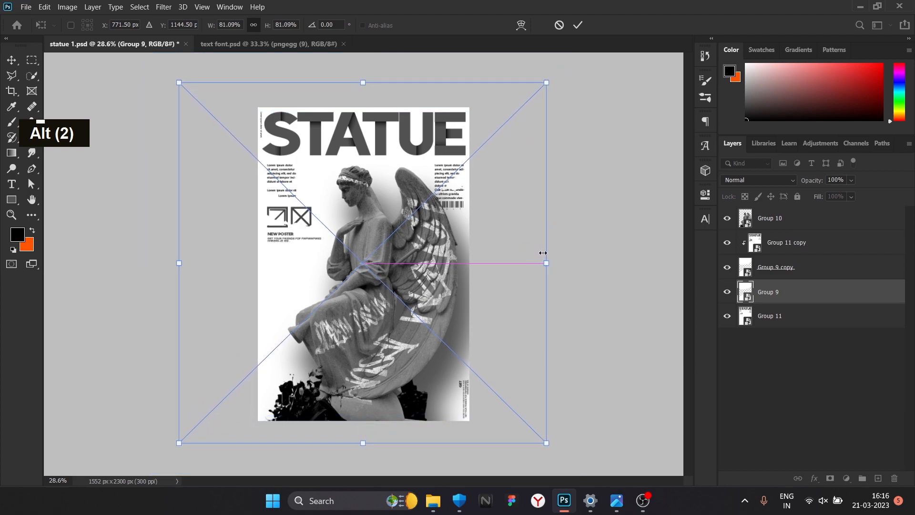
click(580, 25)
click(801, 340)
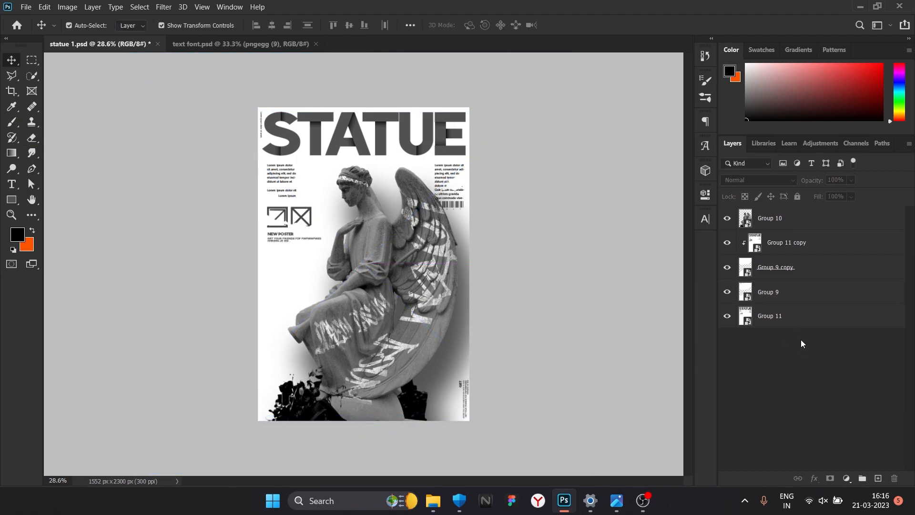
- Add a drop shadow to the torn paper Group 9 with 95% opacity, 0 px distance, 14% spread and 103 px size
click(834, 289)
click(815, 478)
click(823, 472)
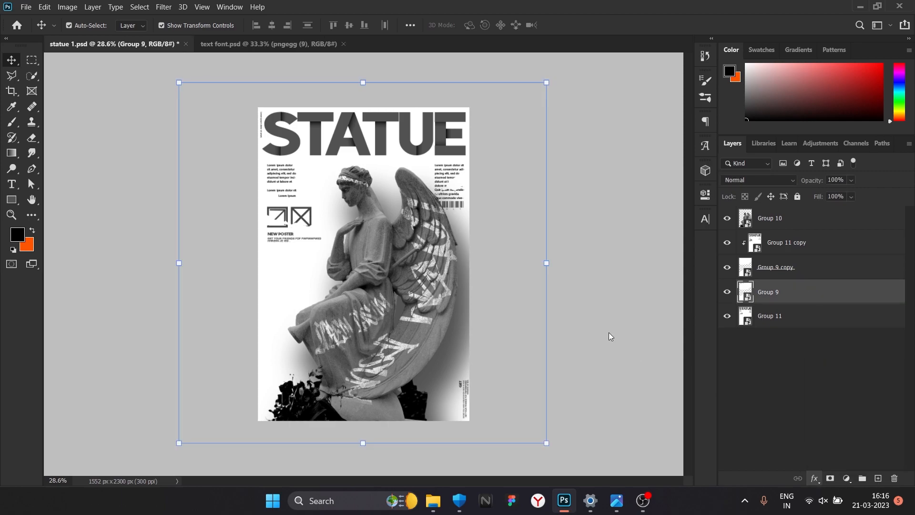
mouse_move(693, 156)
mouse_down()
mouse_move(619, 156)
mouse_move(708, 157)
mouse_up()
drag(704, 190, 532, 185)
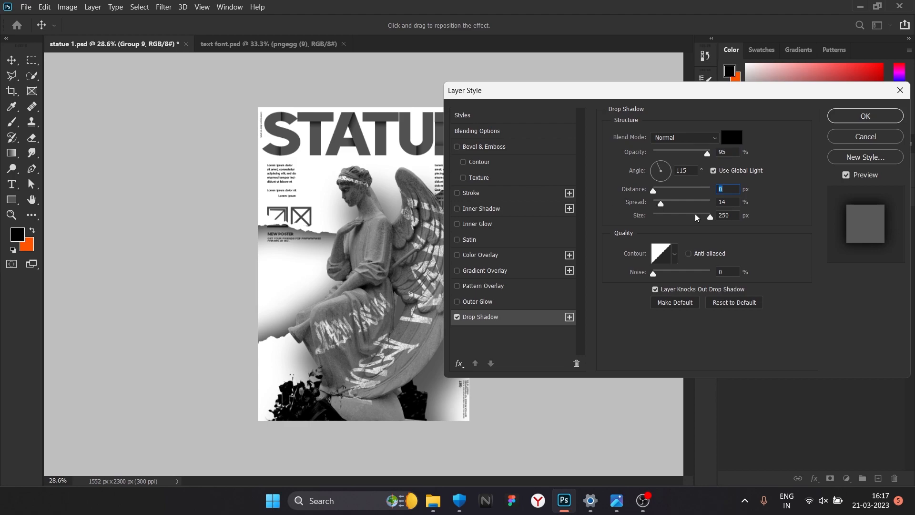
drag(696, 217, 680, 214)
click(862, 120)
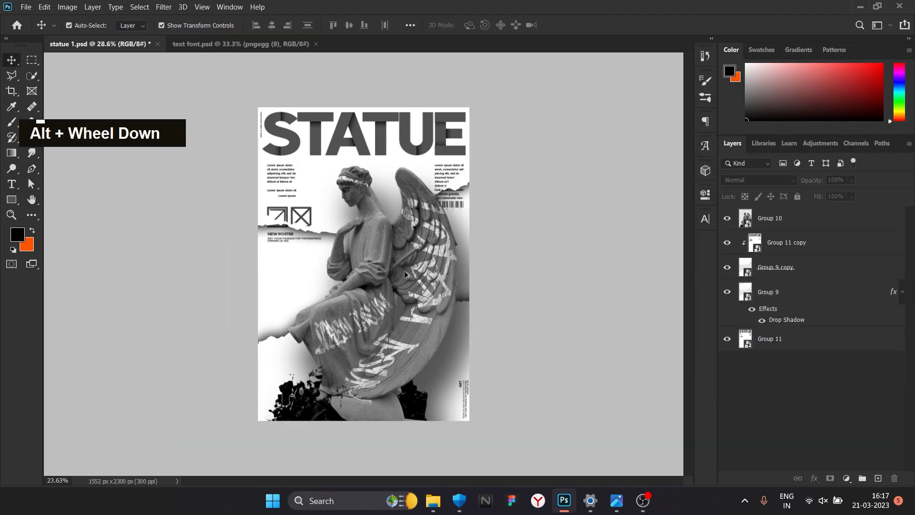
- Apply a drop shadow to Group 9 copy with 95% opacity, 0 px distance, 14% spread and 103 px size
scroll(426, 275, up, 2)
click(799, 270)
click(814, 478)
click(844, 457)
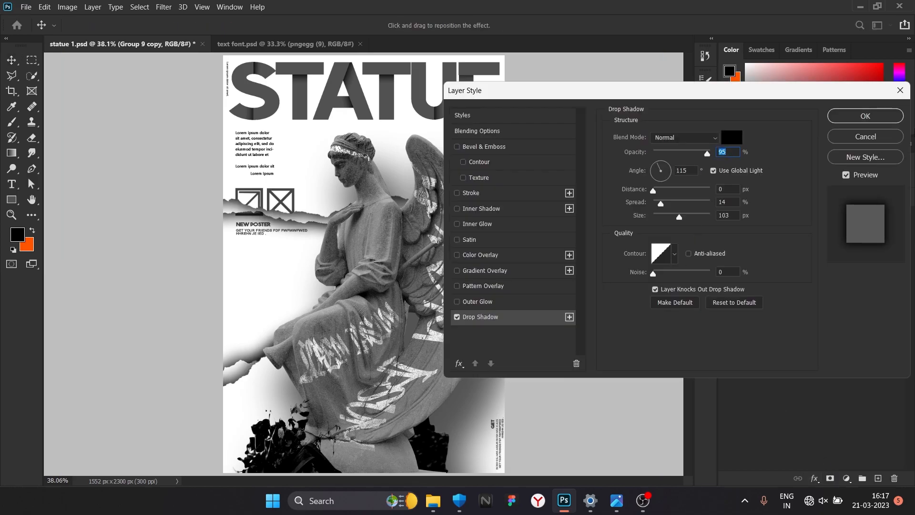
click(857, 120)
- Set the size of Group 9's drop shadow to 250 px
click(762, 343)
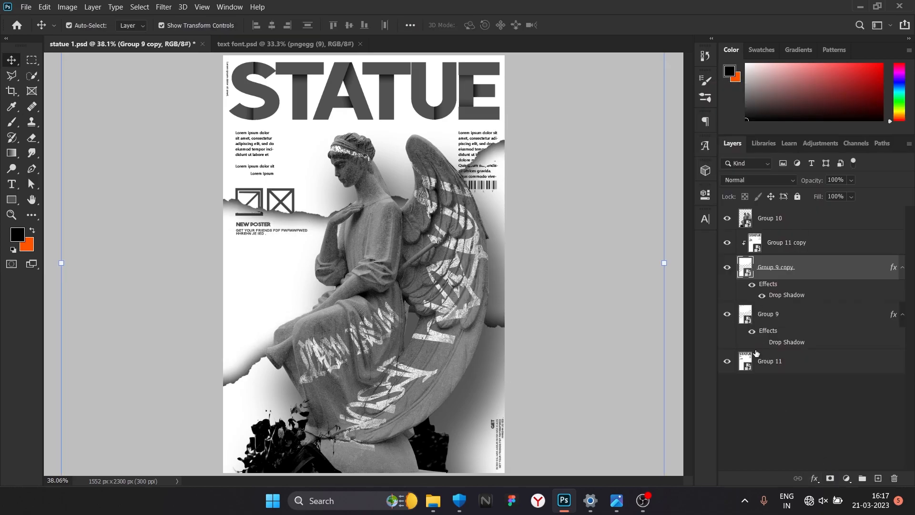
click(761, 348)
double_click(813, 343)
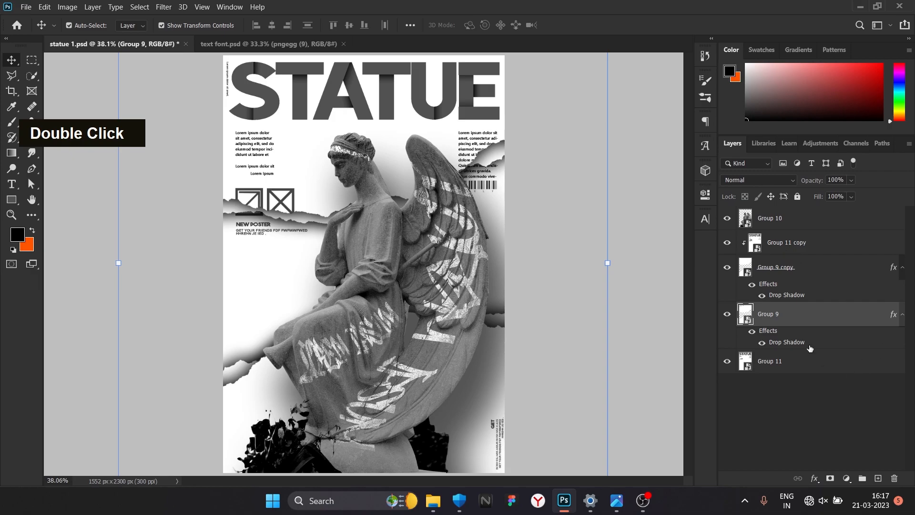
drag(673, 220, 846, 235)
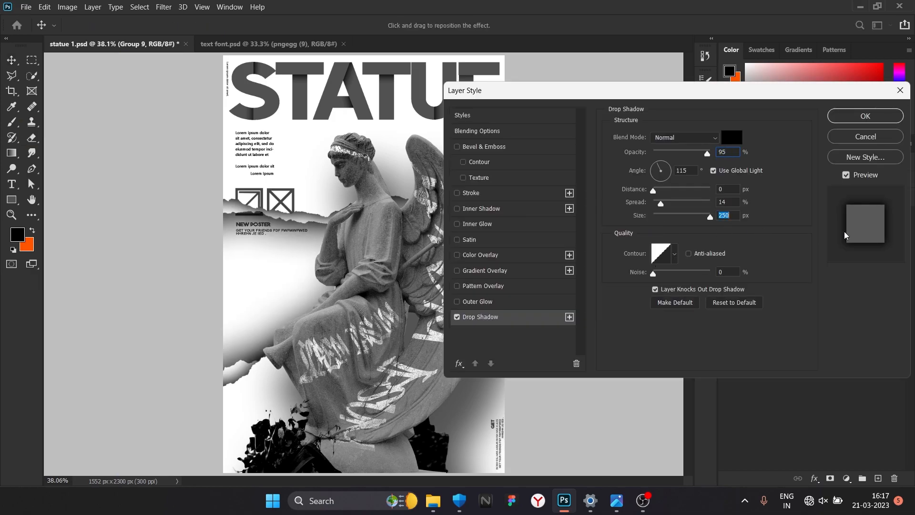
click(869, 118)
- Compare the poster with the torn paper layers Group 9 copy and Group 9 hidden and shown
alt+scroll(516, 276, down, 2)
alt+scroll(429, 291, up, 2)
alt+scroll(390, 304, down, 1)
click(727, 267)
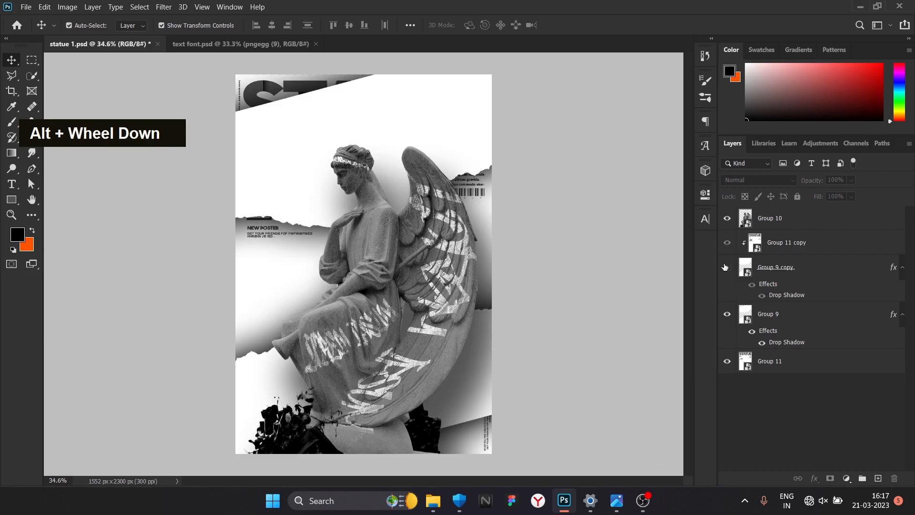
click(727, 267)
click(725, 267)
click(727, 314)
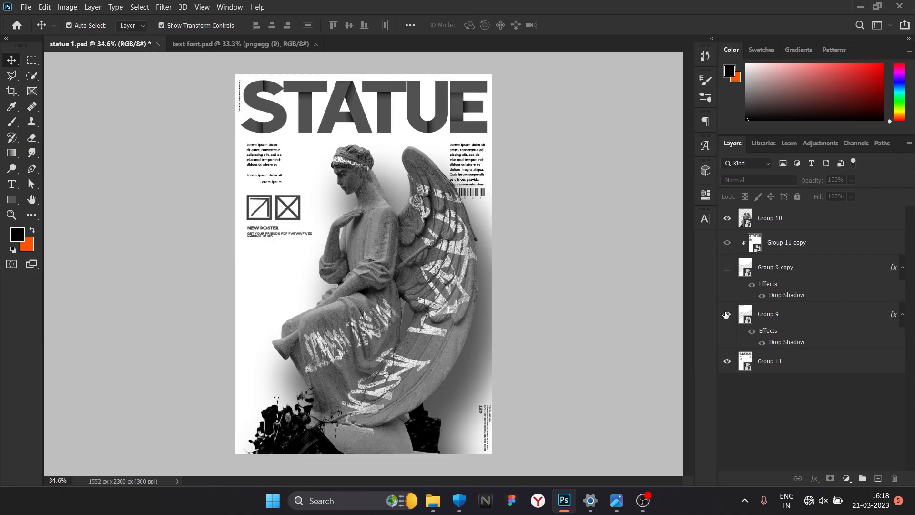
click(728, 315)
- Try the Lighten blend mode on Group 9, leave it at Normal, and show Group 9 copy again
click(797, 326)
click(759, 180)
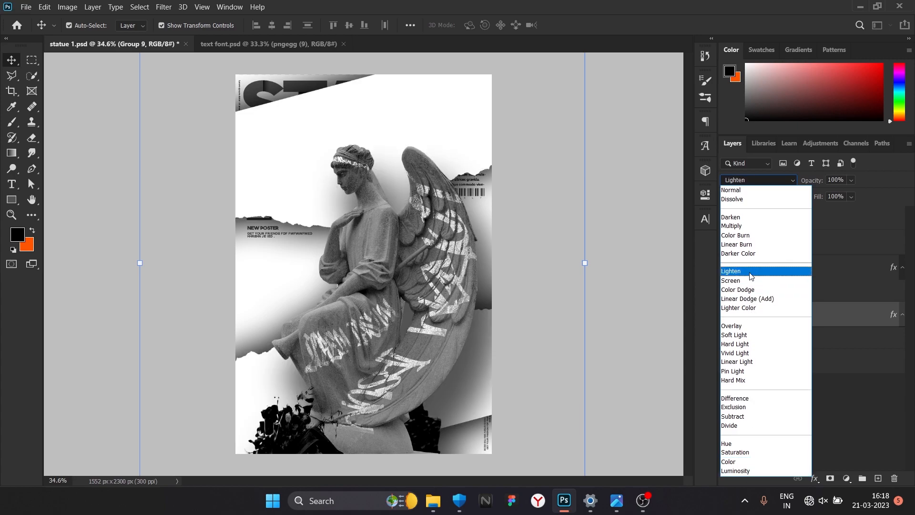
click(888, 408)
click(727, 267)
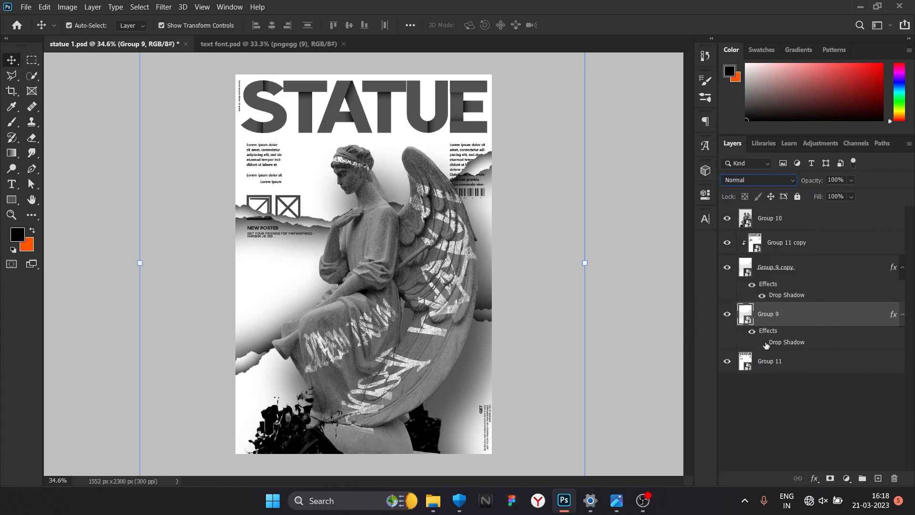
- Switch to File Explorer and open the texture folder inside dext 8\kits on Data (D:)
scroll(562, 267, down, 2)
key(alt+Tab)
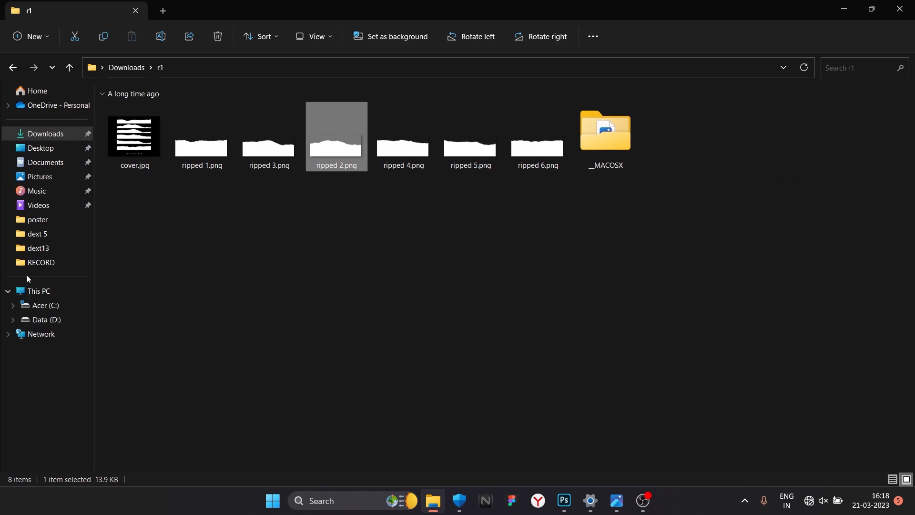
click(46, 319)
double_click(245, 122)
double_click(278, 143)
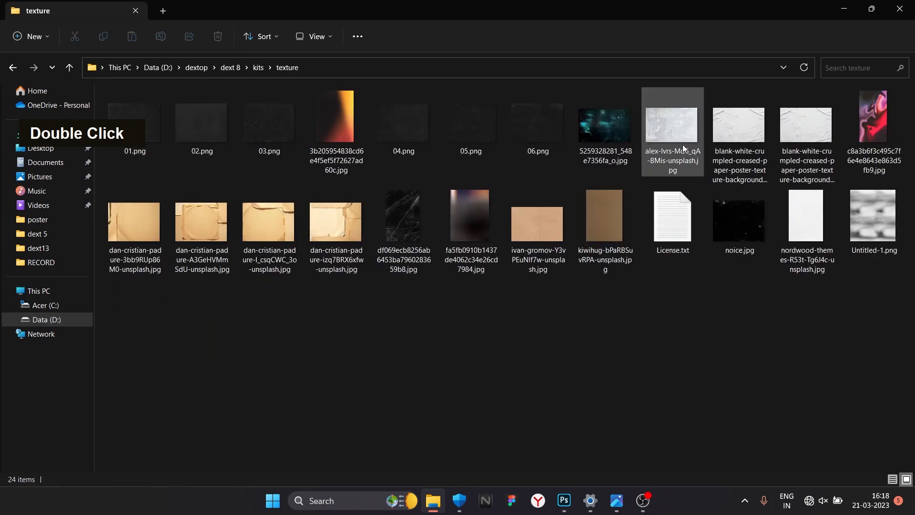
- Place the alex-lvrs-Md6_qA-BMis-unsplash texture on top of the poster and stretch it to cover the whole canvas
drag(679, 138, 382, 285)
drag(490, 270, 372, 406)
drag(442, 264, 481, 265)
click(579, 26)
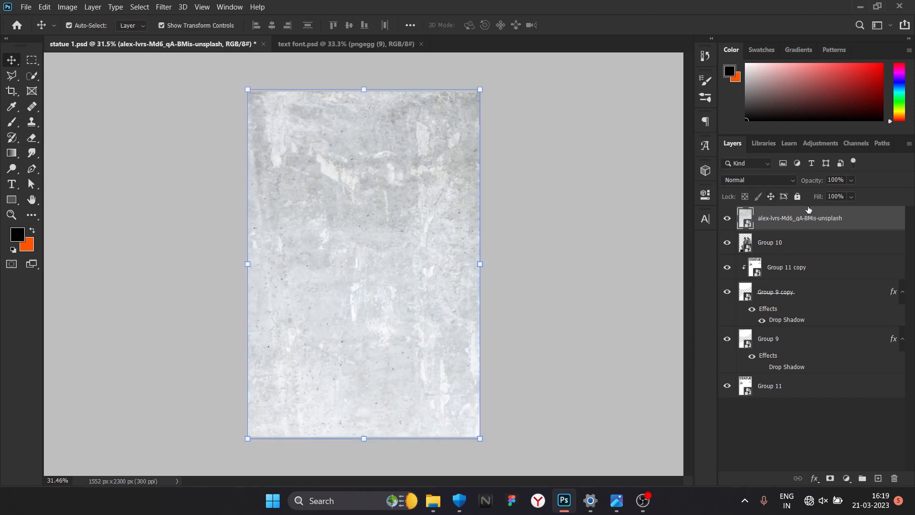
- Blend the concrete texture into the poster using Multiply and lower its opacity
click(763, 180)
click(774, 228)
click(772, 180)
click(846, 213)
click(851, 180)
drag(867, 193, 838, 194)
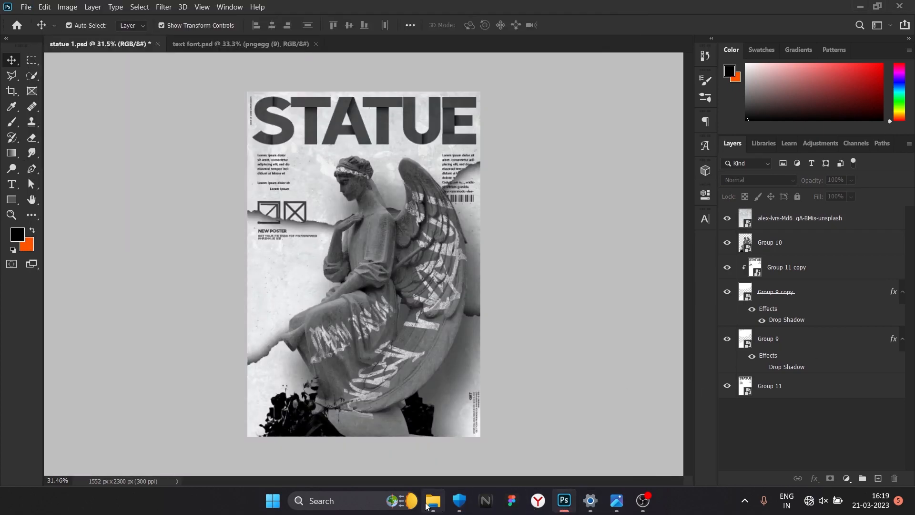
- Place the ivan-gromov-Y3vPEuNIf7w-unsplash paper texture on top and scale it to 23.83% width and 27.73% height, covering the canvas
click(433, 501)
drag(553, 225, 347, 286)
drag(363, 188, 370, 92)
drag(364, 340, 355, 436)
drag(623, 264, 566, 262)
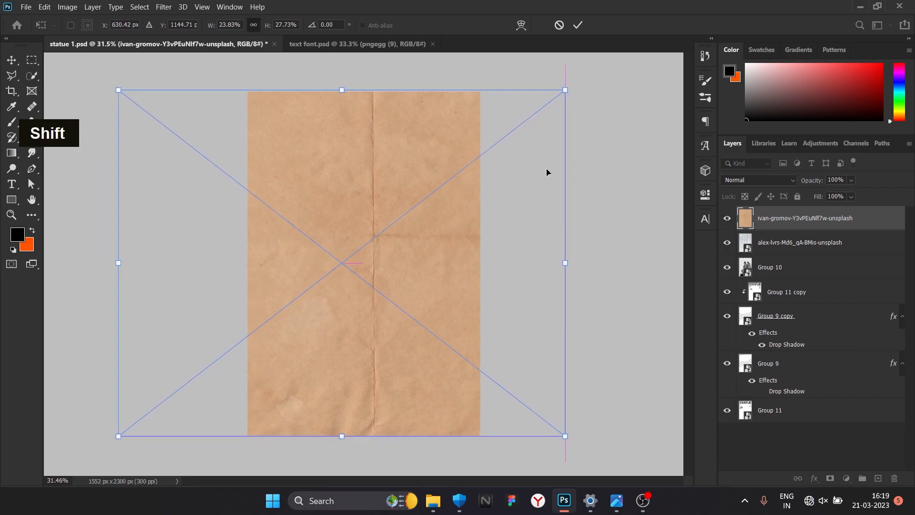
click(578, 25)
- Remove the color from the brown paper texture with an adjustment layer
click(847, 478)
click(844, 269)
drag(604, 281, 610, 259)
drag(597, 306, 565, 283)
drag(605, 306, 602, 308)
click(676, 190)
- Group the paper texture with its adjustment layer and convert the group to a smart object
key(ctrl+g)
right_click(824, 216)
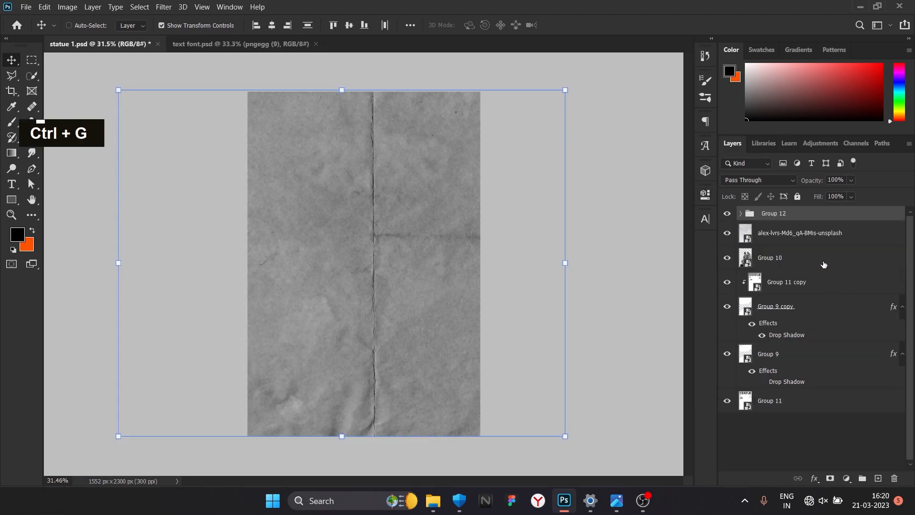
click(829, 169)
- Set the blend mode of the paper texture smart object Group 12 to Soft Light
click(777, 181)
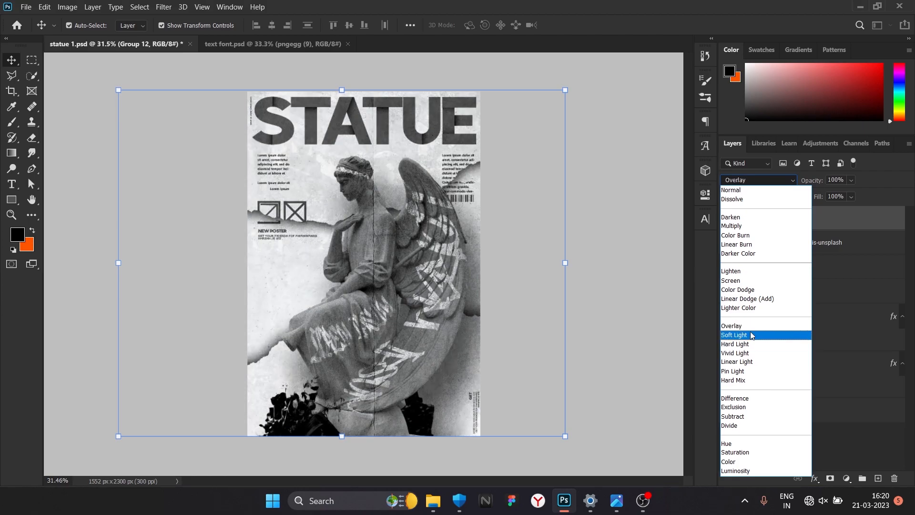
click(735, 335)
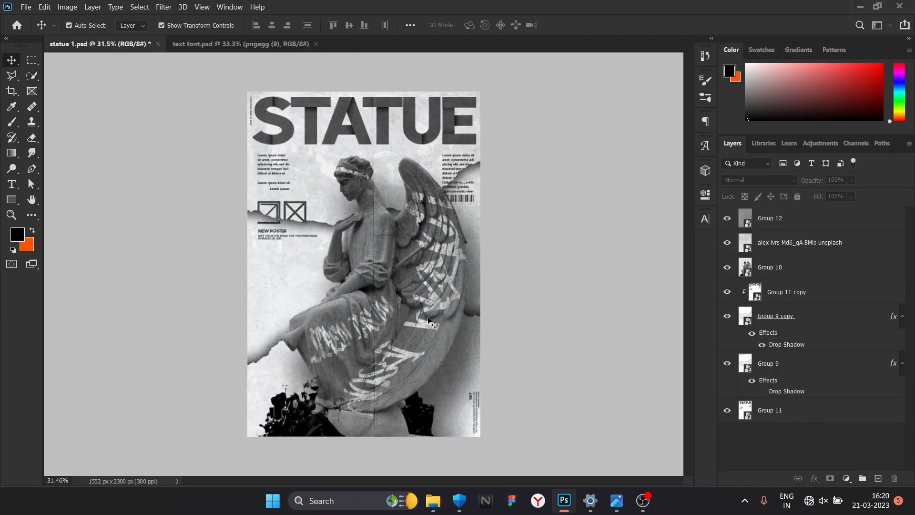
alt+scroll(379, 133, up, 3)
alt+scroll(379, 133, down, 2)
- Open the Export As settings for the finished poster
click(26, 6)
mouse_move(62, 171)
click(256, 179)
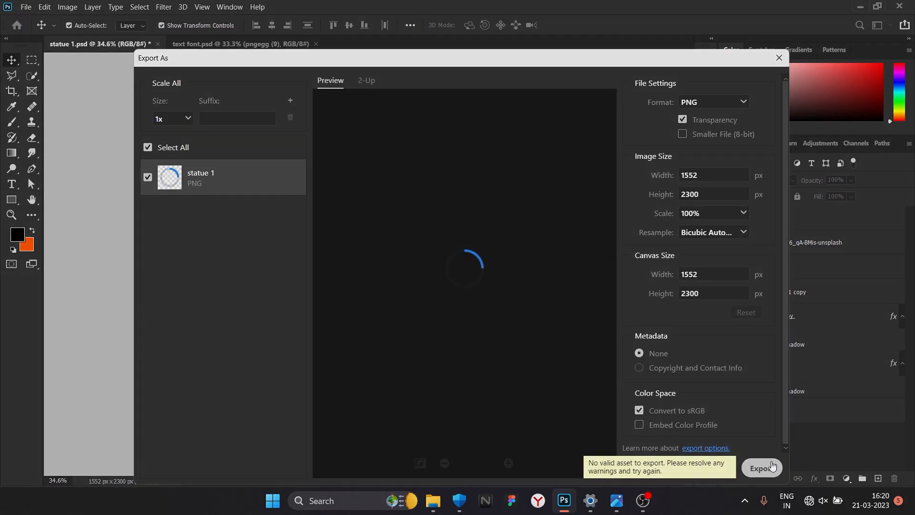